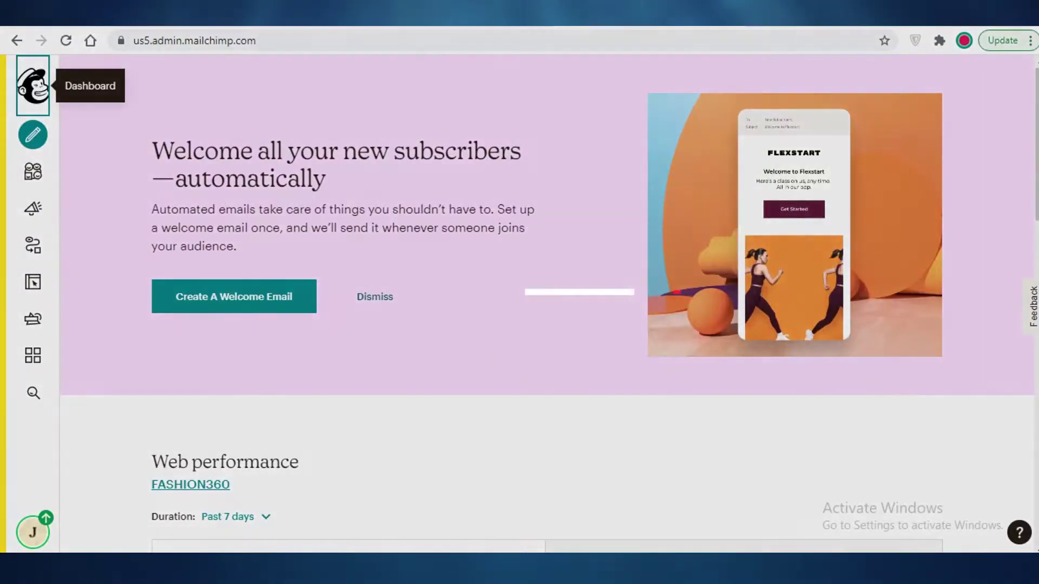
Look over the account dashboard and the Mailchimp home page.
scroll(541, 405, "down", 1)
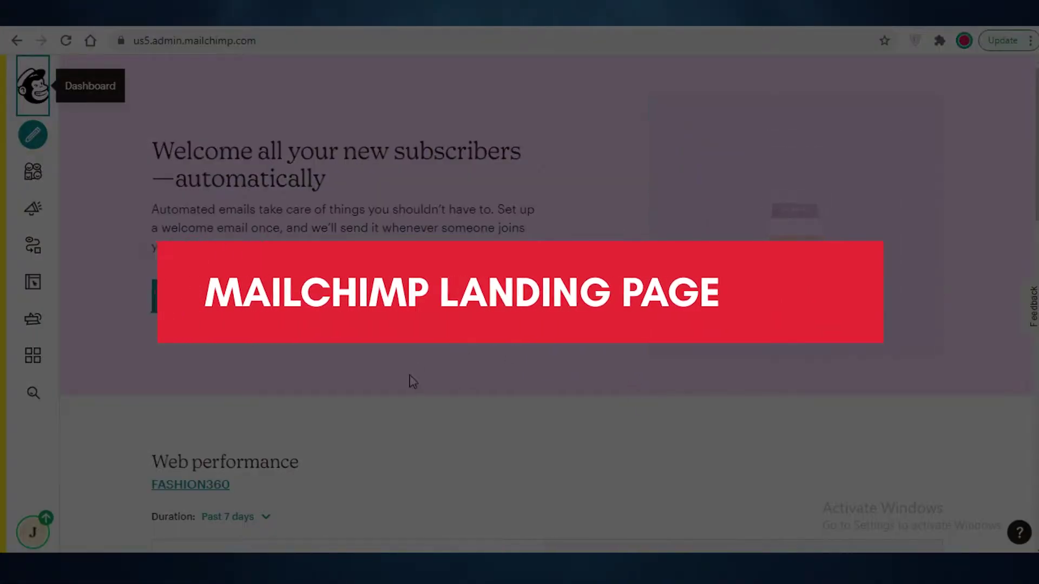
scroll(244, 262, "down", 5)
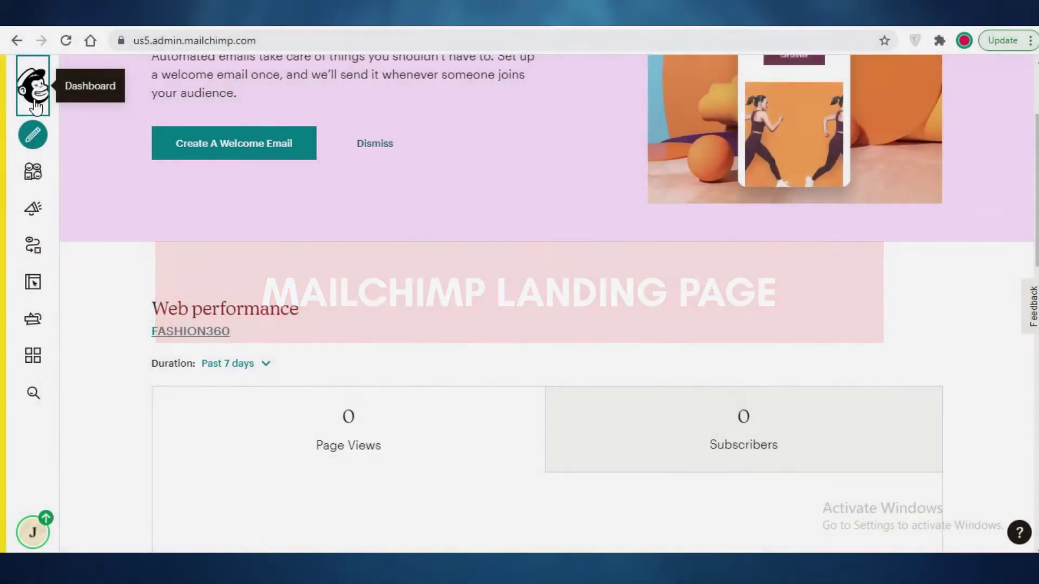
scroll(367, 340, "up", 5)
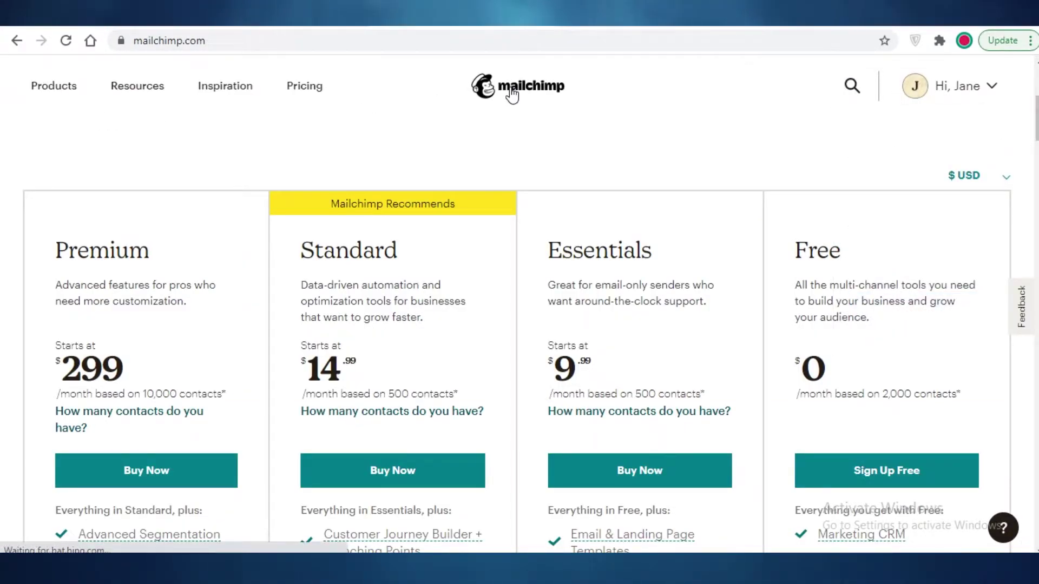
left_click(511, 94)
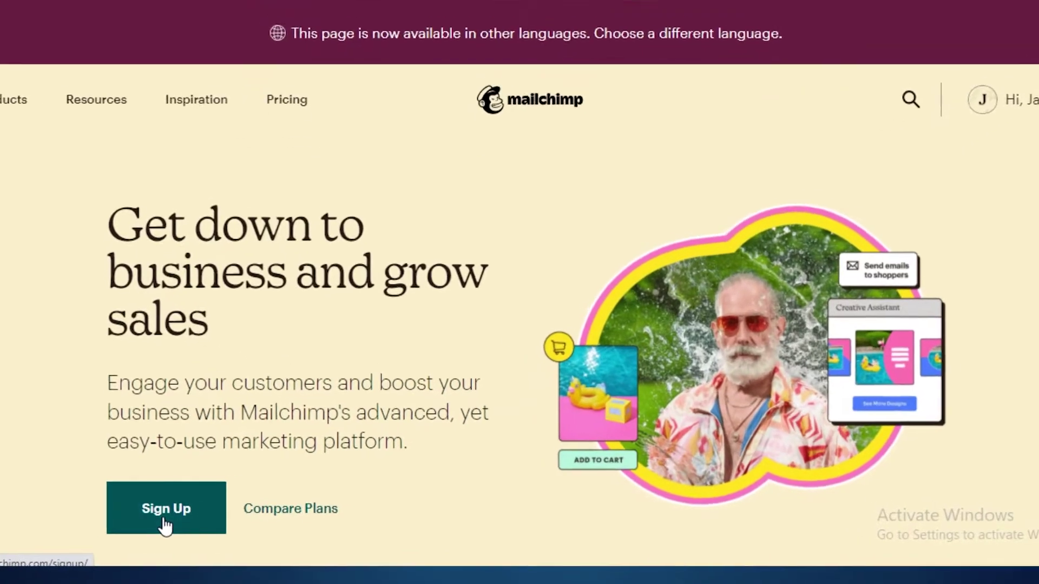
scroll(386, 382, "down", 4)
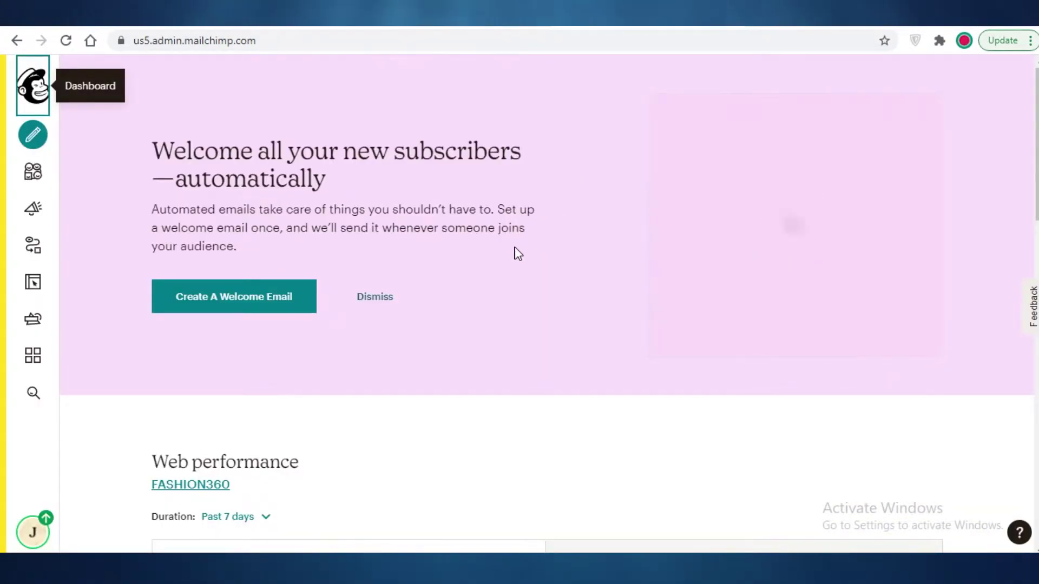
scroll(430, 265, "down", 5)
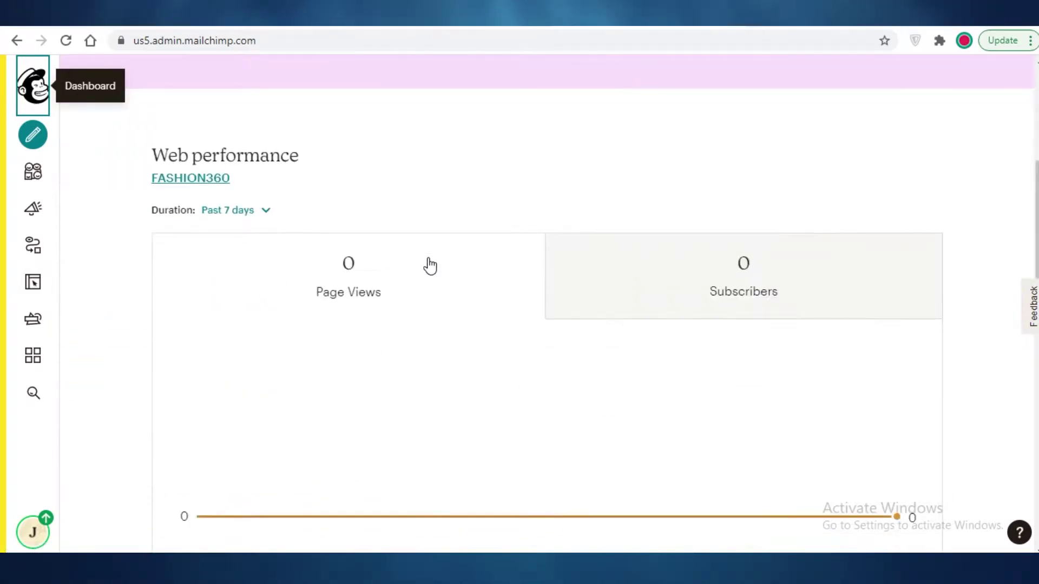
scroll(731, 273, "up", 5)
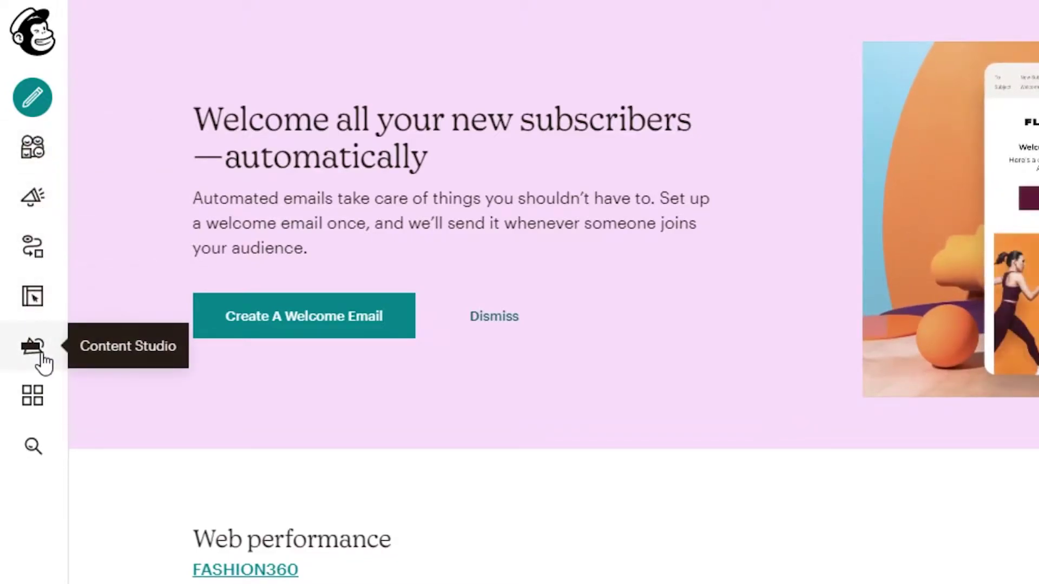
Open the settings page of the FASHION360 website and look through its sections.
left_click(35, 297)
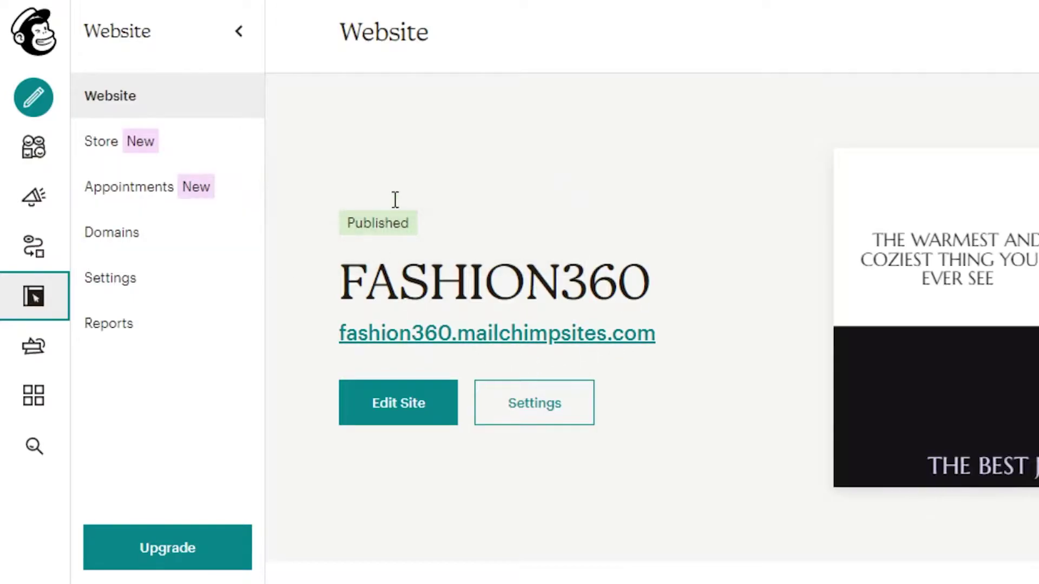
left_click(523, 407)
scroll(483, 432, "down", 5)
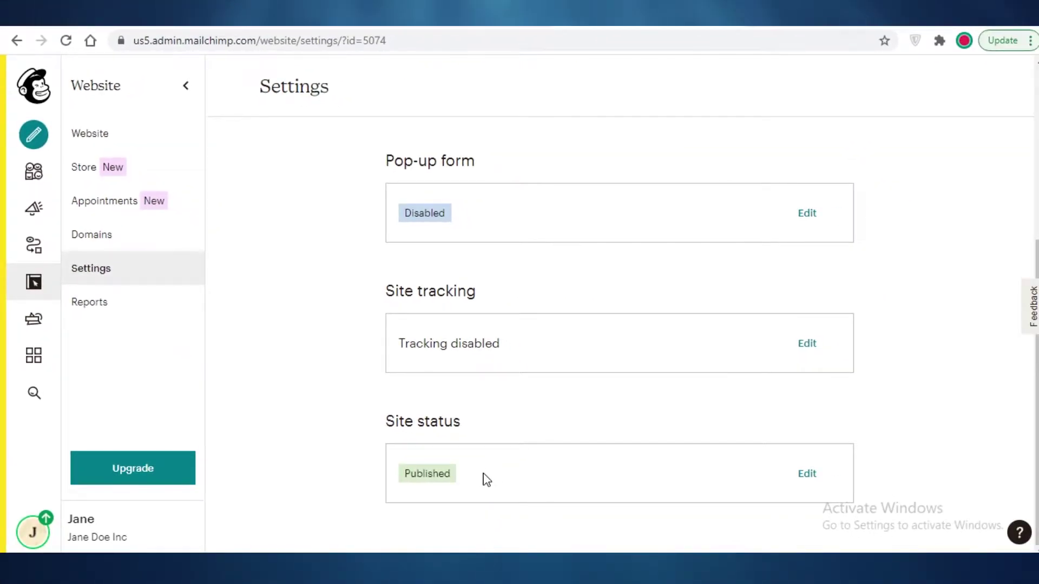
scroll(493, 476, "up", 5)
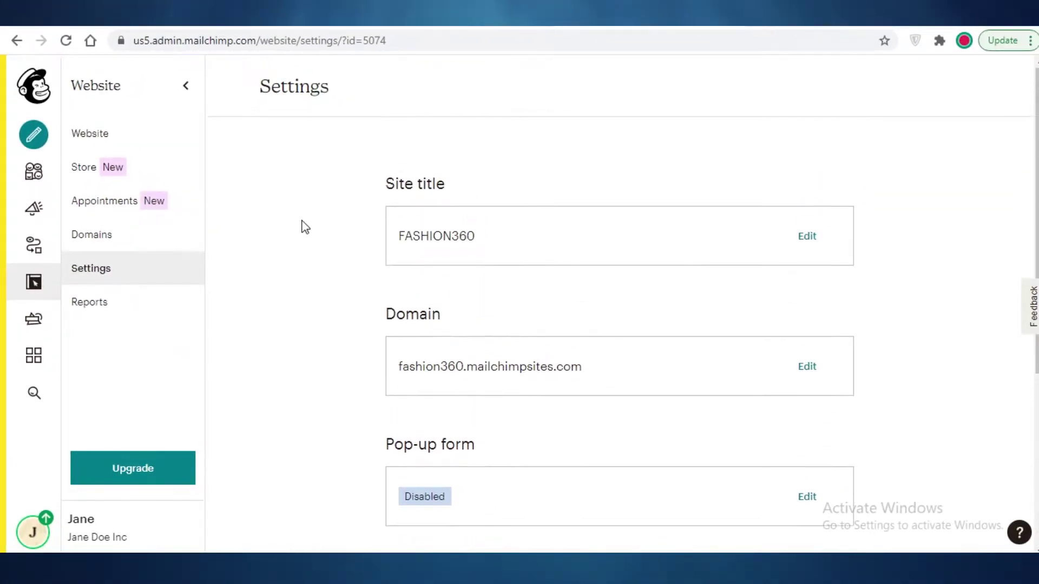
scroll(512, 353, "down", 5)
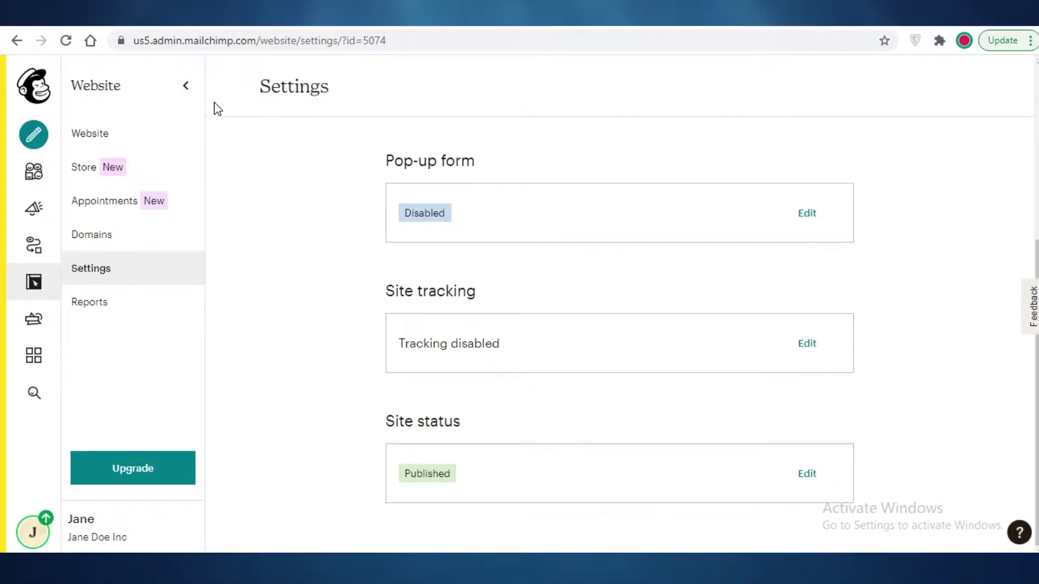
left_click(186, 86)
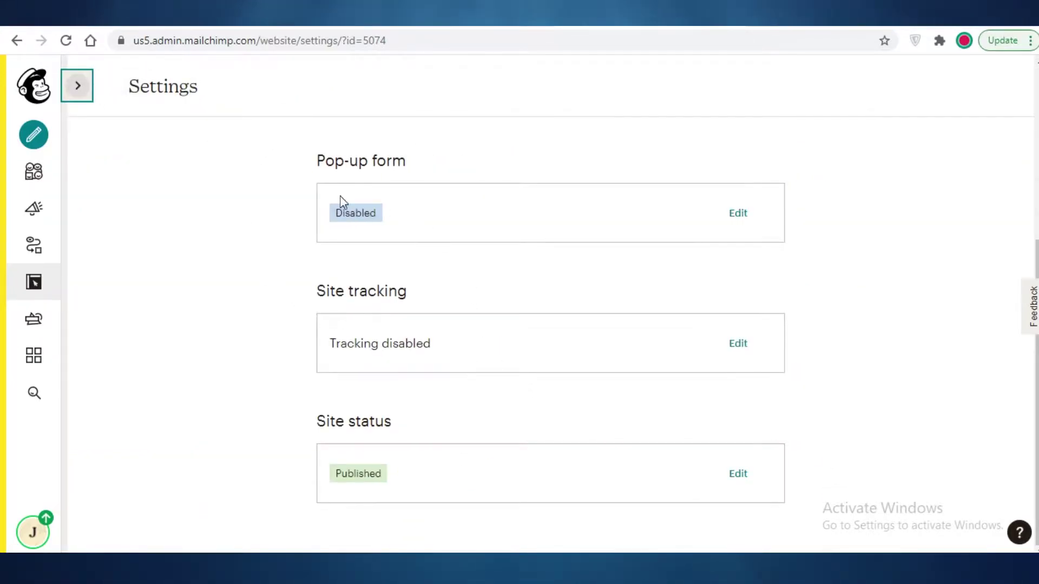
left_click(77, 85)
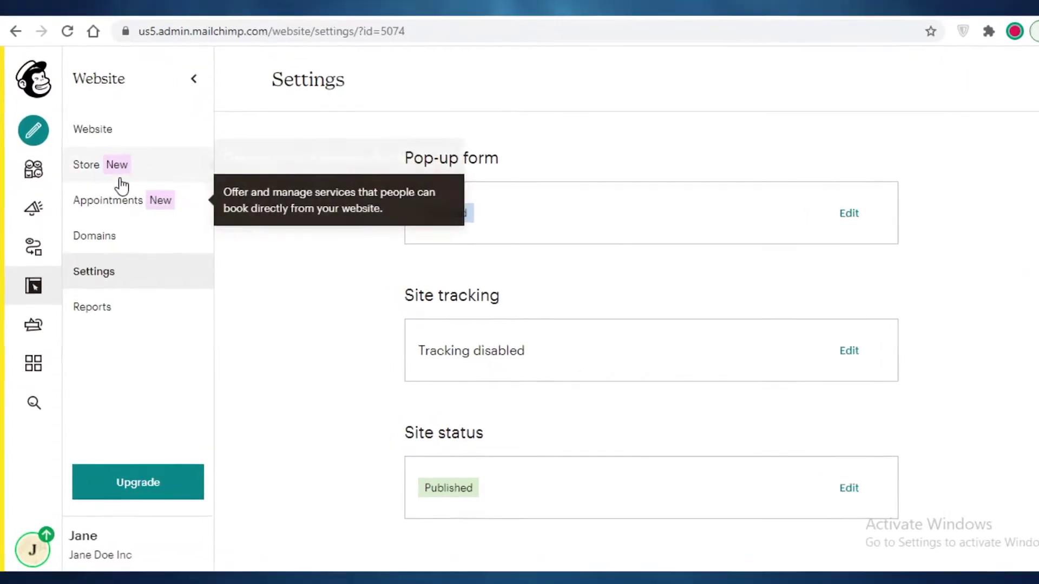
left_click(102, 271)
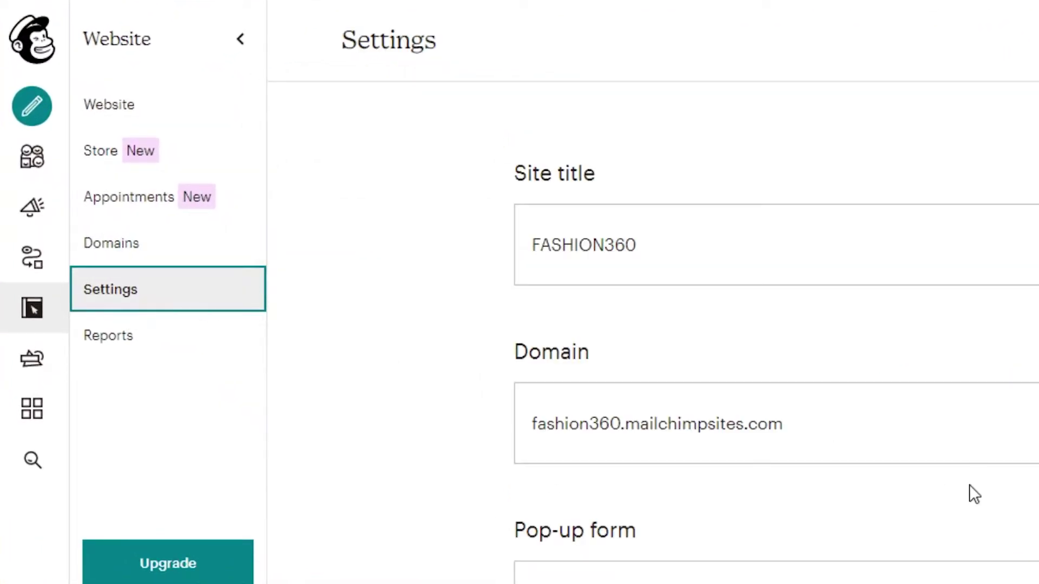
Delete the FASHION360 site through its site status settings, confirming with the word DELETE.
scroll(725, 302, "down", 5)
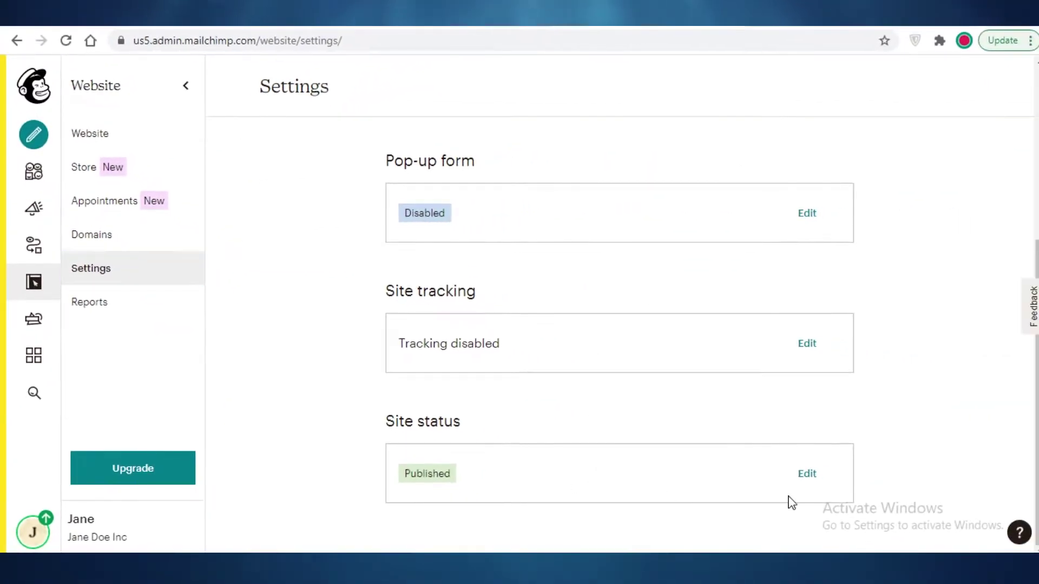
left_click(833, 482)
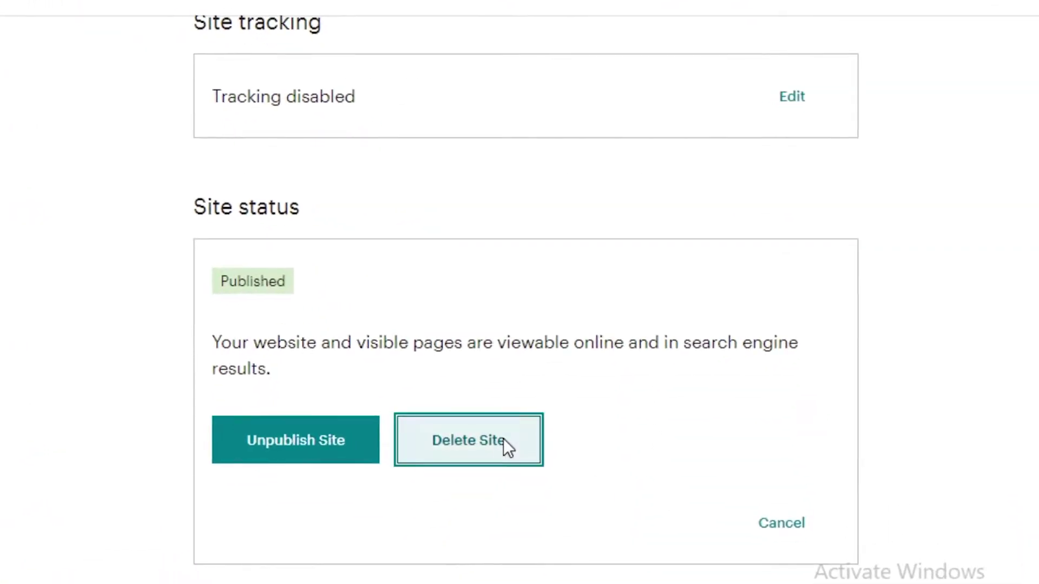
left_click(519, 439)
left_click(444, 352)
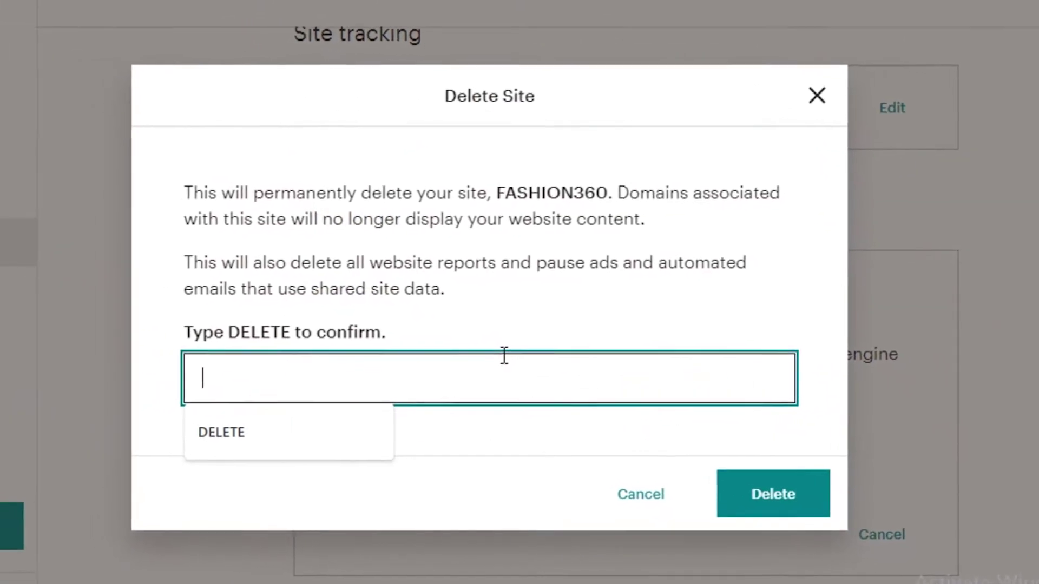
type("DELETE")
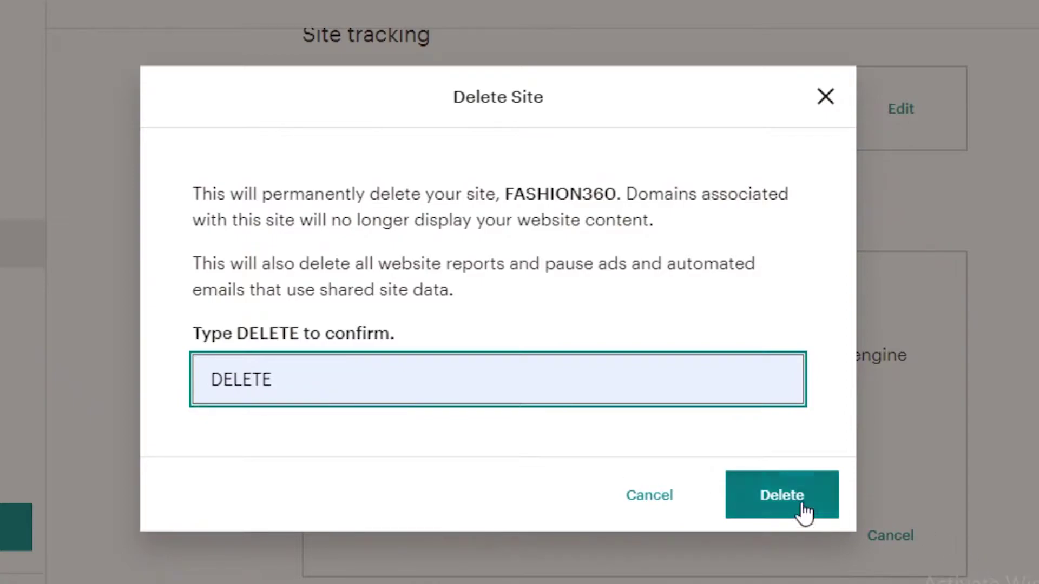
left_click(801, 505)
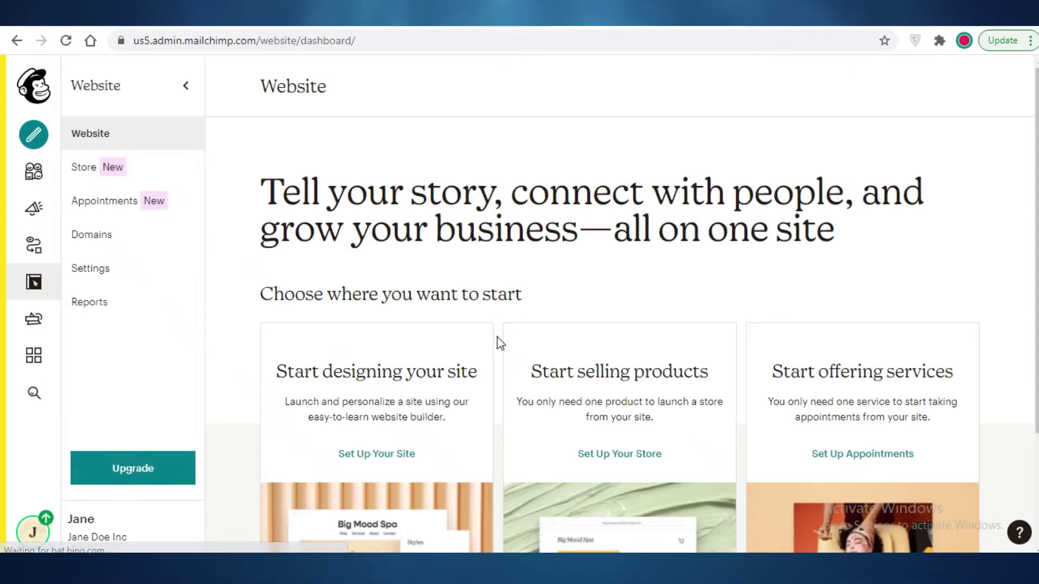
Review the website starting options and begin setting up a new site for designing.
scroll(487, 262, "down", 2)
scroll(416, 219, "up", 3)
scroll(411, 223, "up", 1)
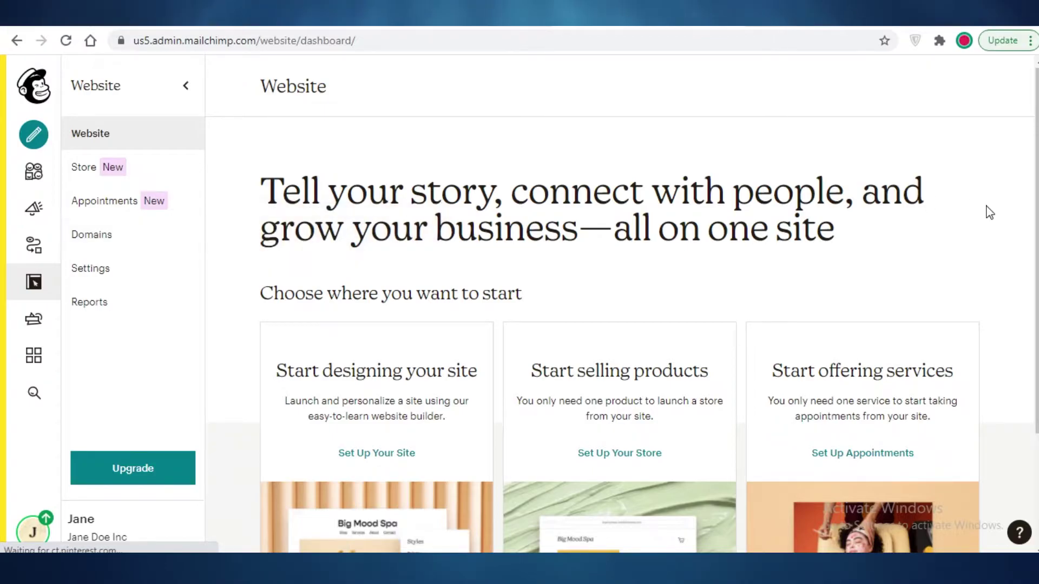
scroll(988, 212, "down", 3)
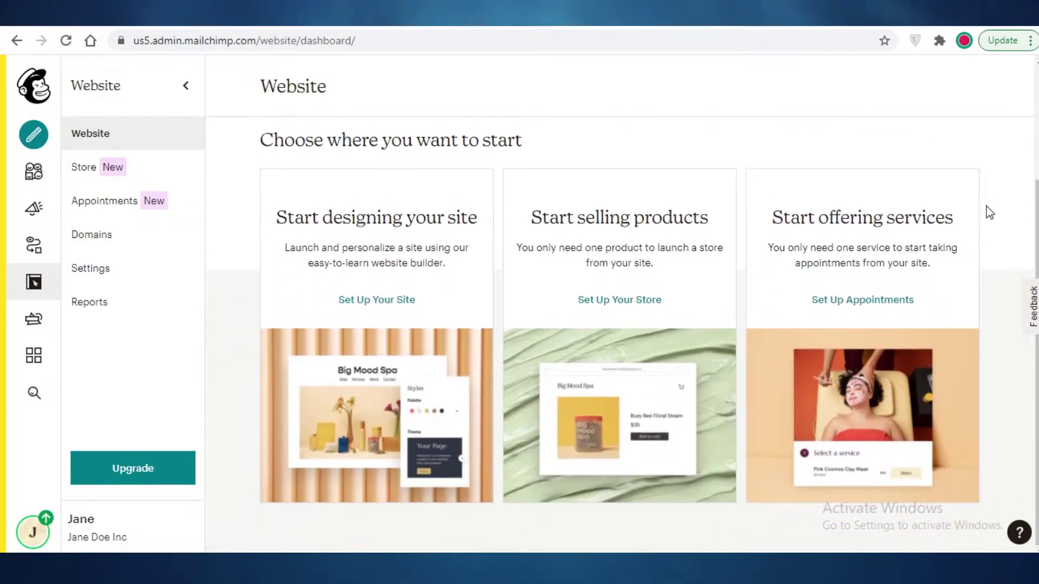
scroll(490, 225, "up", 3)
scroll(454, 208, "down", 3)
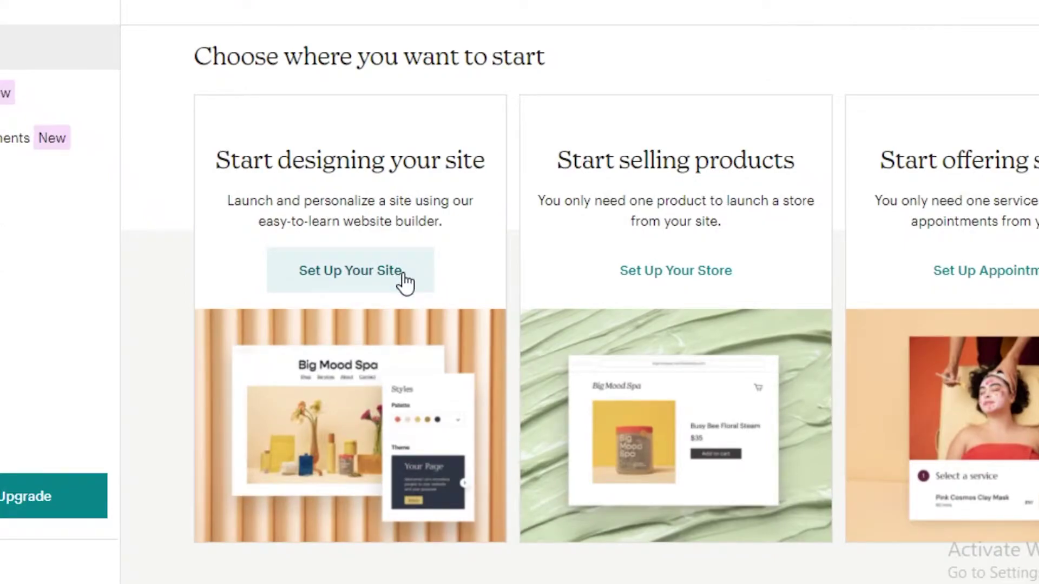
left_click(341, 276)
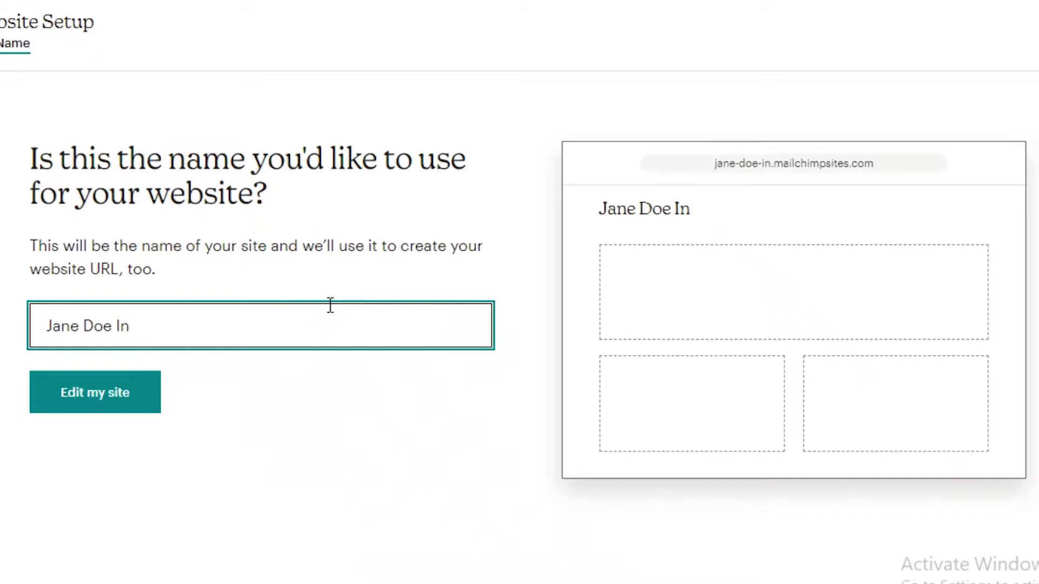
Replace the suggested website name with JANES JOURNEY and continue to editing the site.
key("BackSpace")
key("BackSpace")
key("BackSpace")
key("BackSpace")
key("BackSpace")
key("BackSpace")
key("BackSpace")
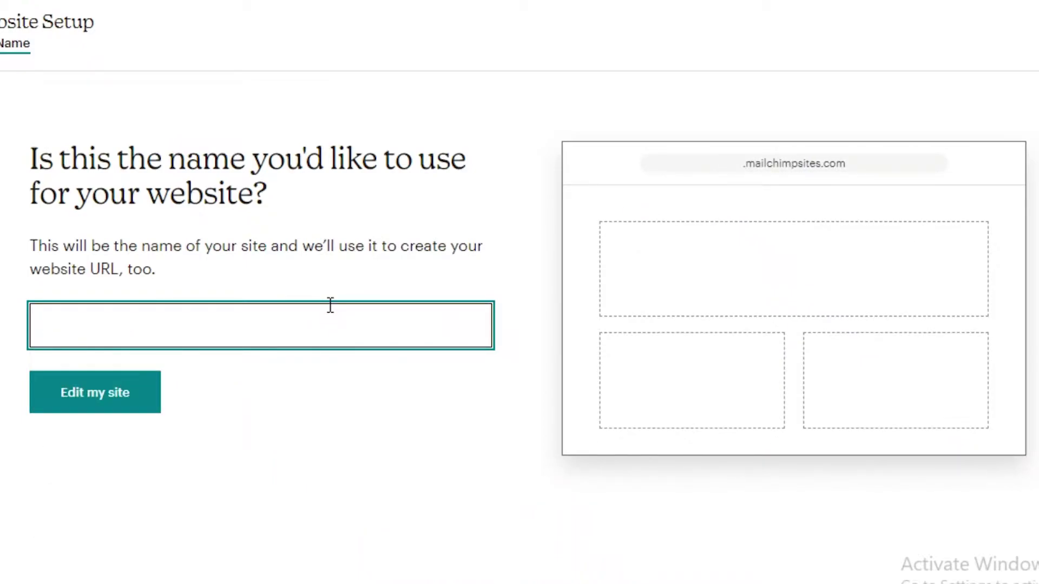
type("WELCOME")
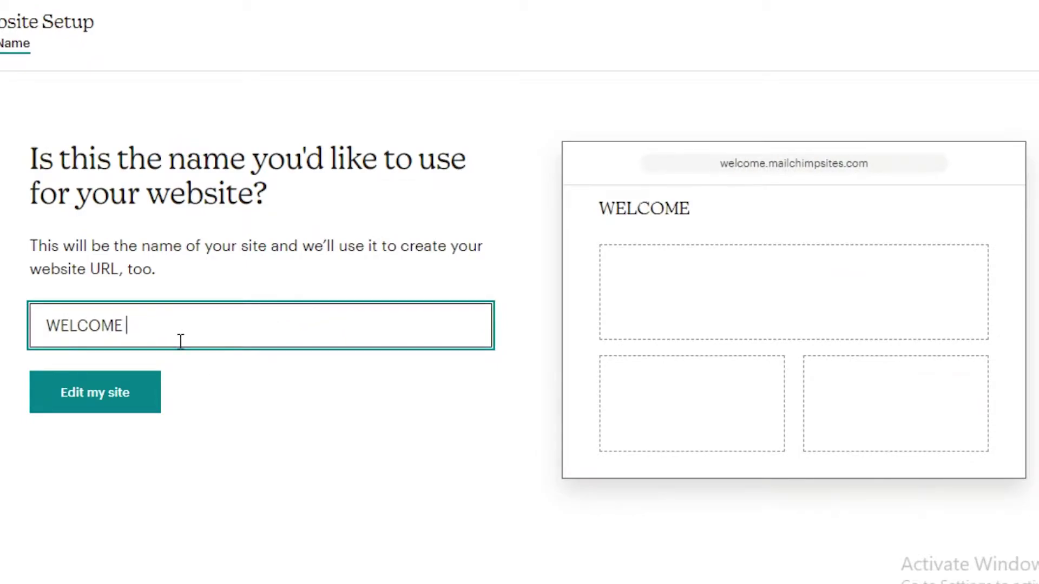
key("BackSpace")
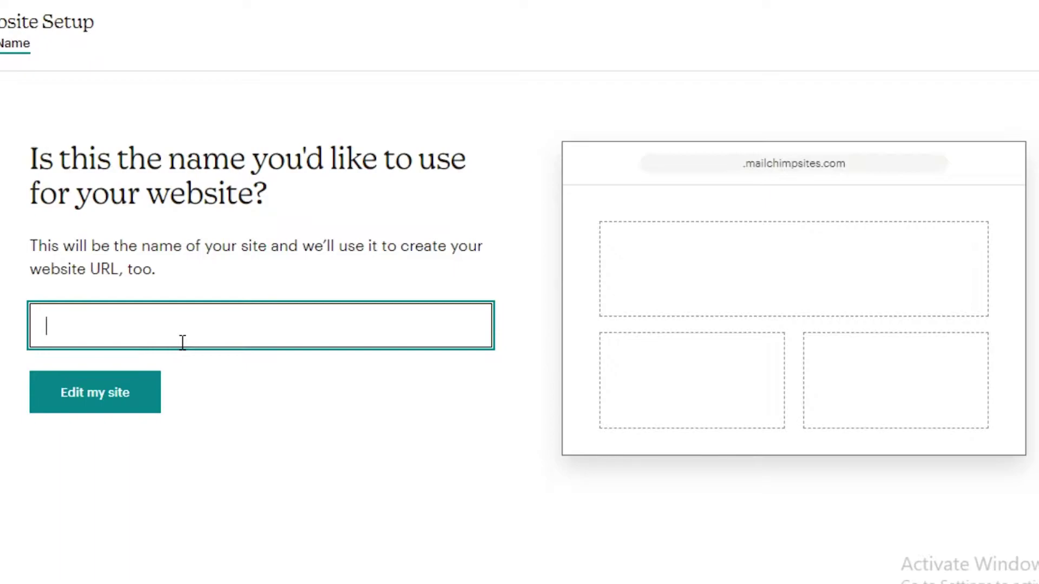
type("JANES JOURNEY")
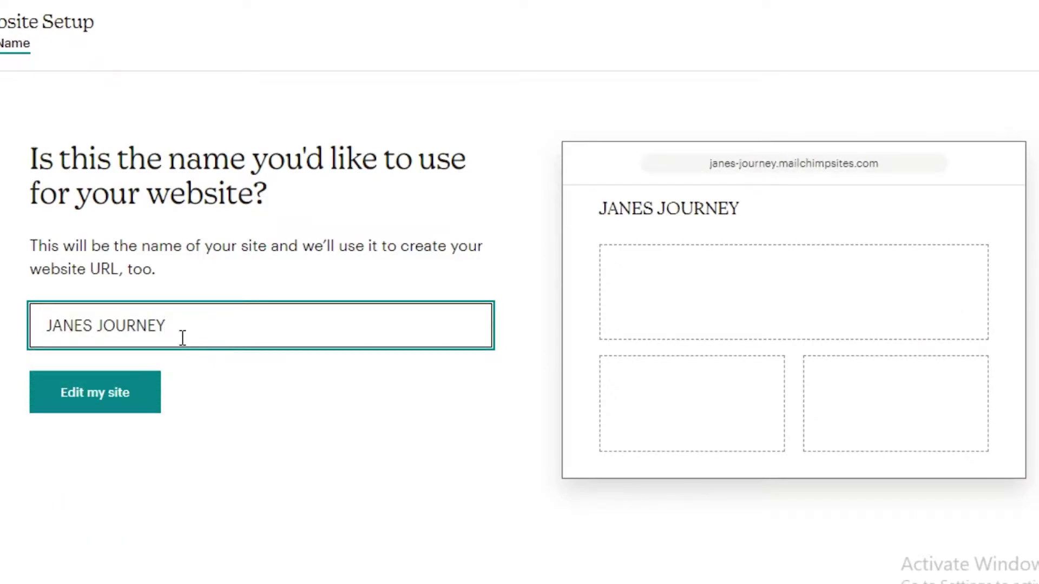
left_click(105, 395)
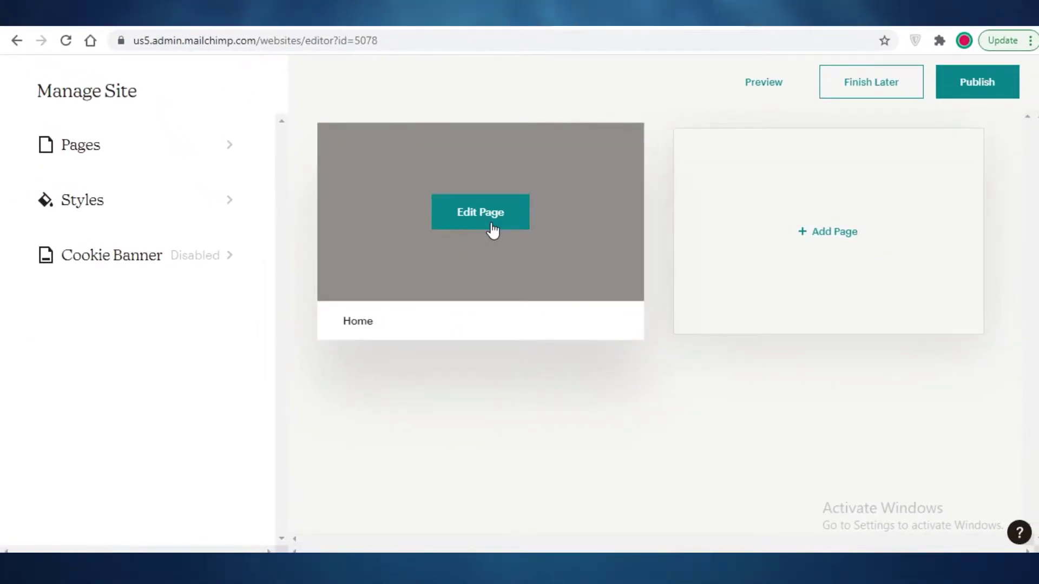
View the Home page's layout in the page editor and return to the site management overview.
left_click(492, 230)
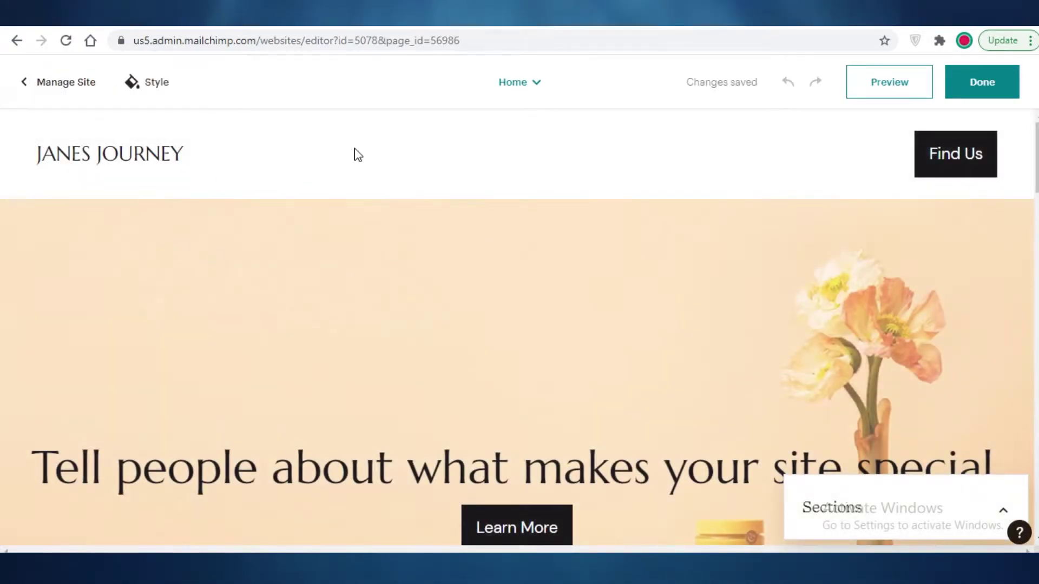
scroll(1002, 170, "down", 3)
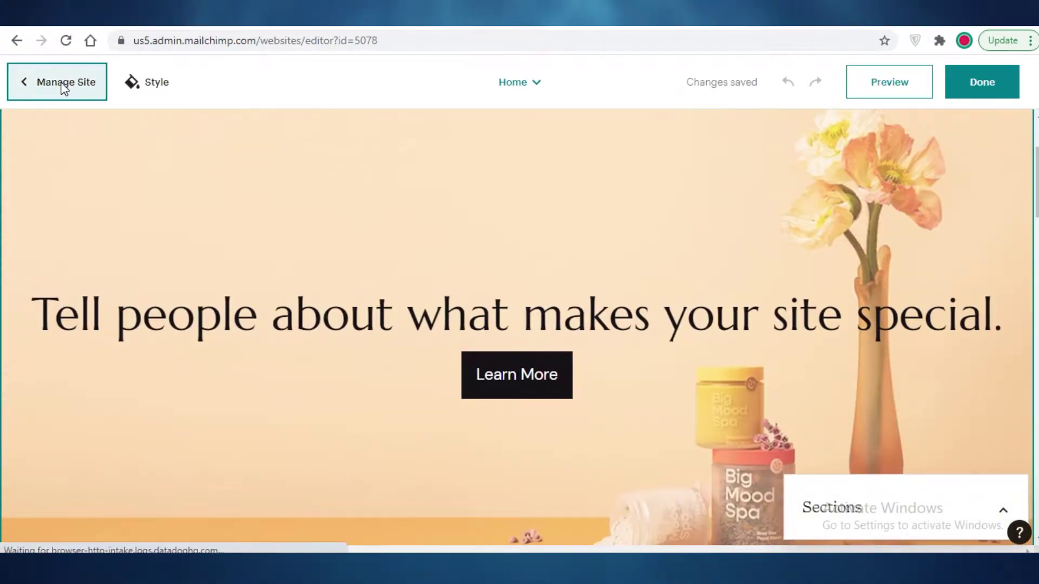
left_click(63, 85)
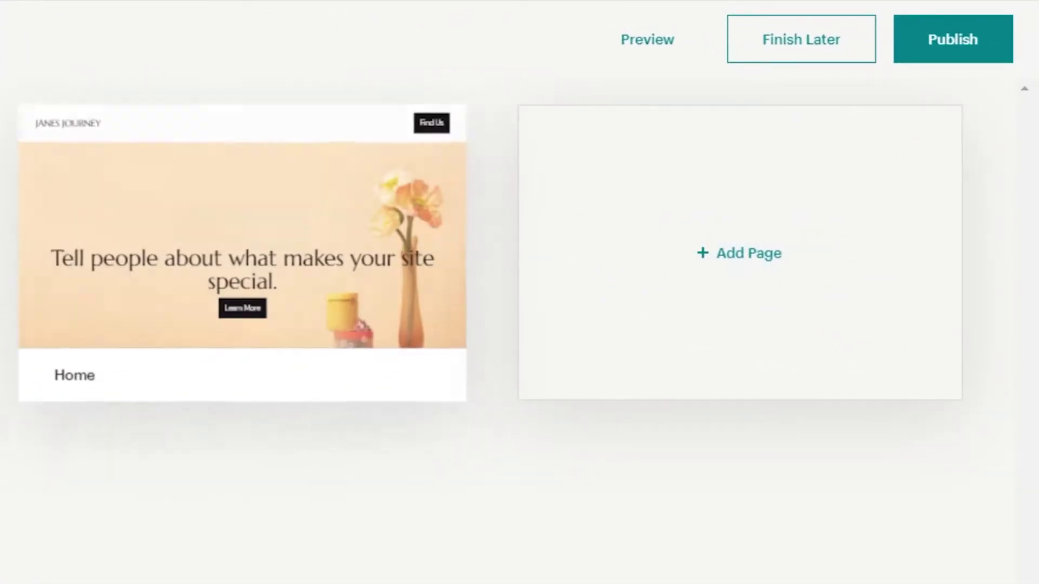
Look through the themes available in the site's style settings and return to the style overview.
left_click(81, 162)
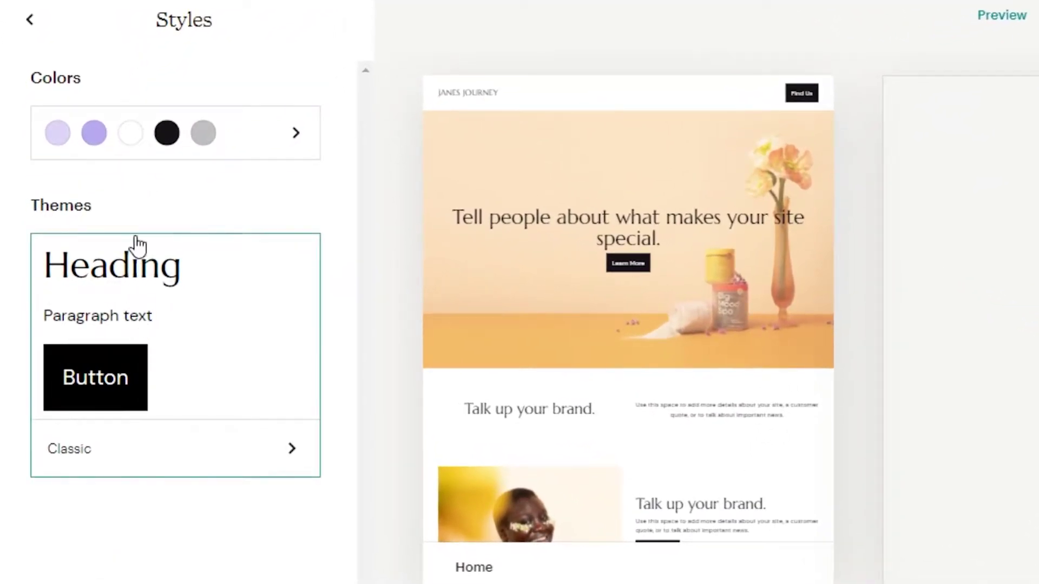
left_click(270, 369)
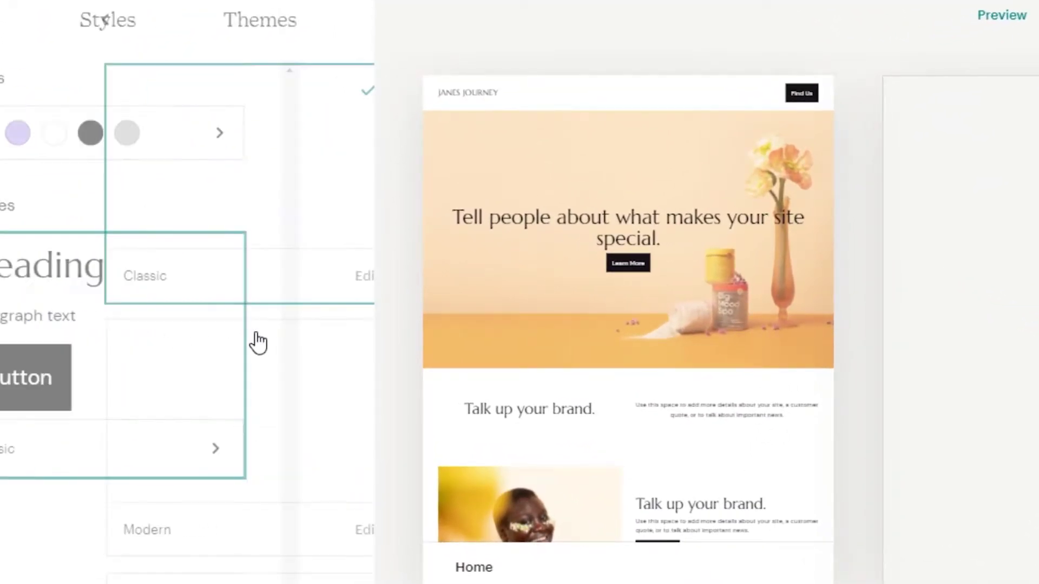
scroll(145, 439, "down", 5)
scroll(145, 439, "down", 10)
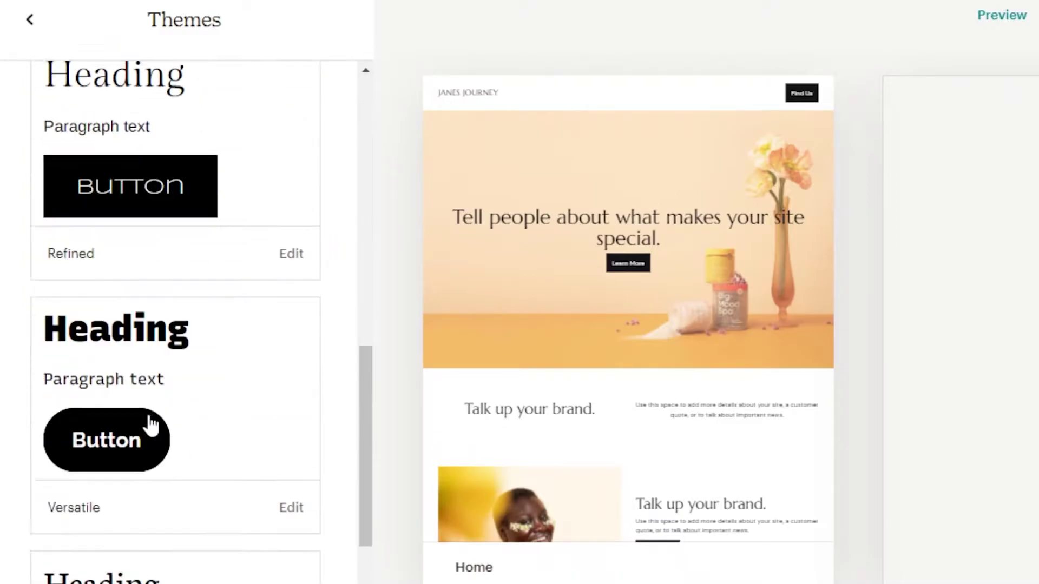
scroll(86, 427, "up", 12)
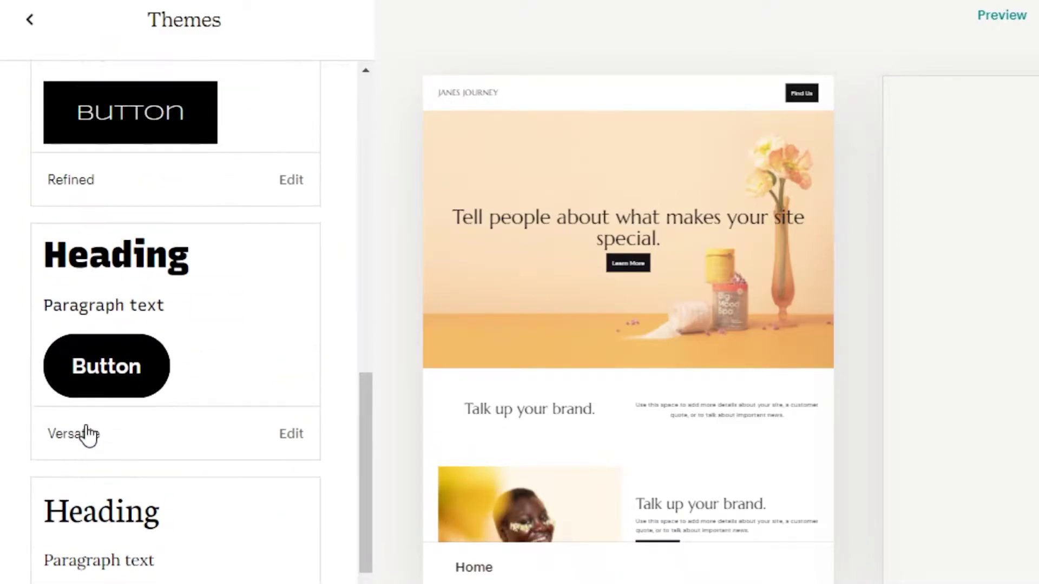
left_click(36, 16)
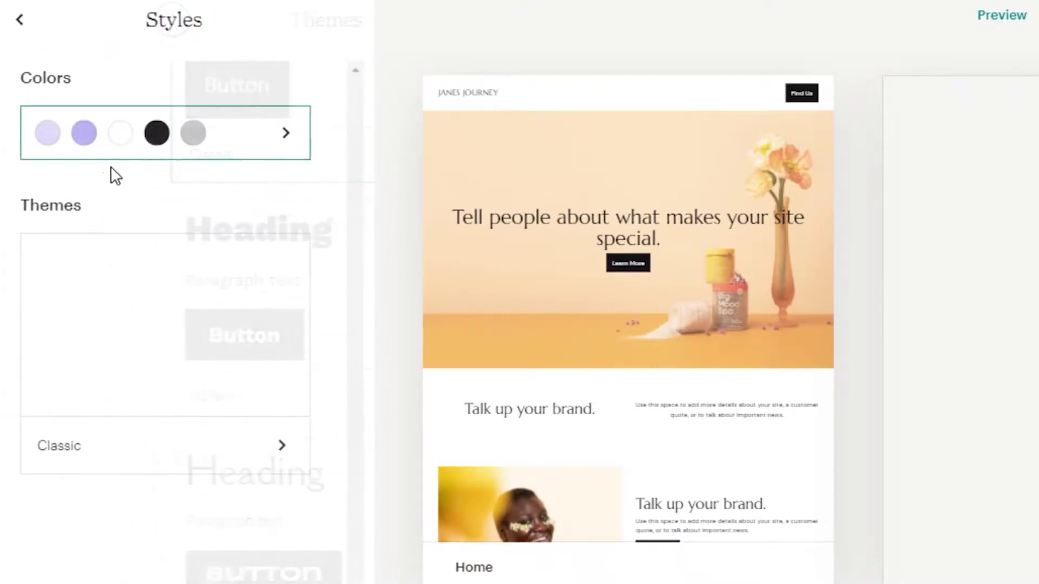
Try several color schemes and apply the black background with white text and purple buttons to the site.
left_click(132, 157)
scroll(179, 428, "down", 5)
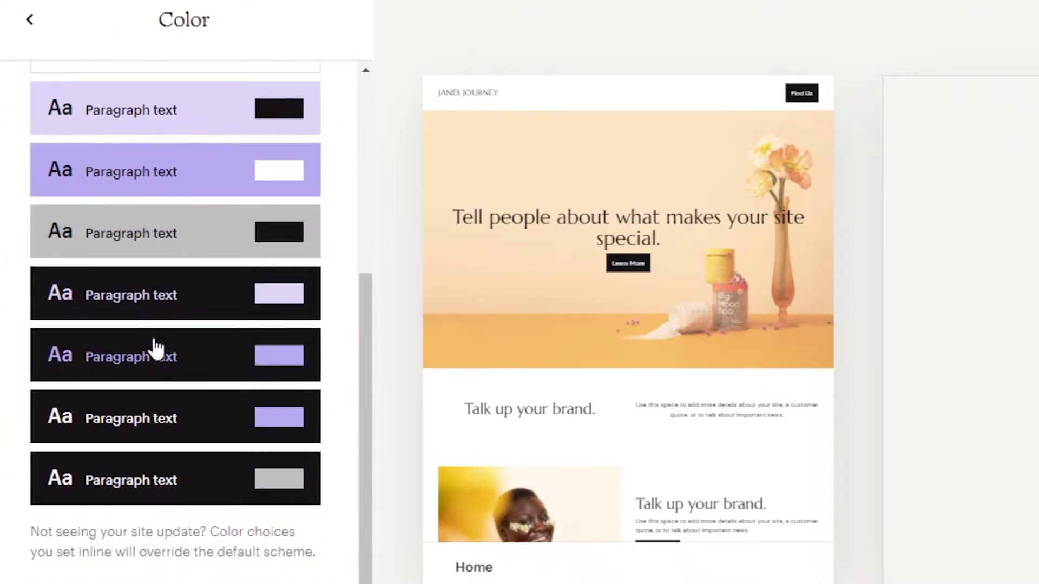
left_click(169, 305)
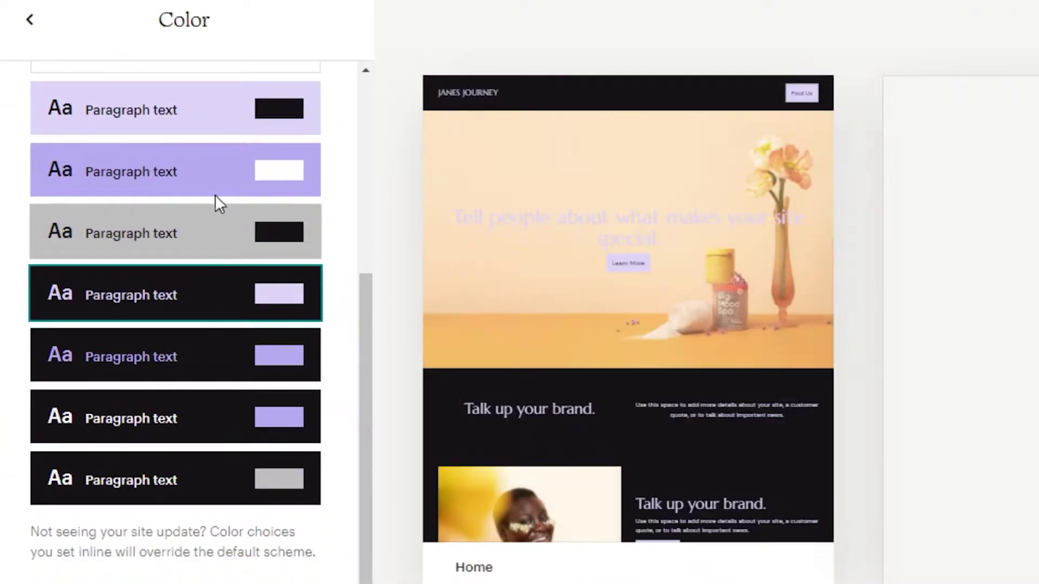
left_click(215, 192)
left_click(213, 244)
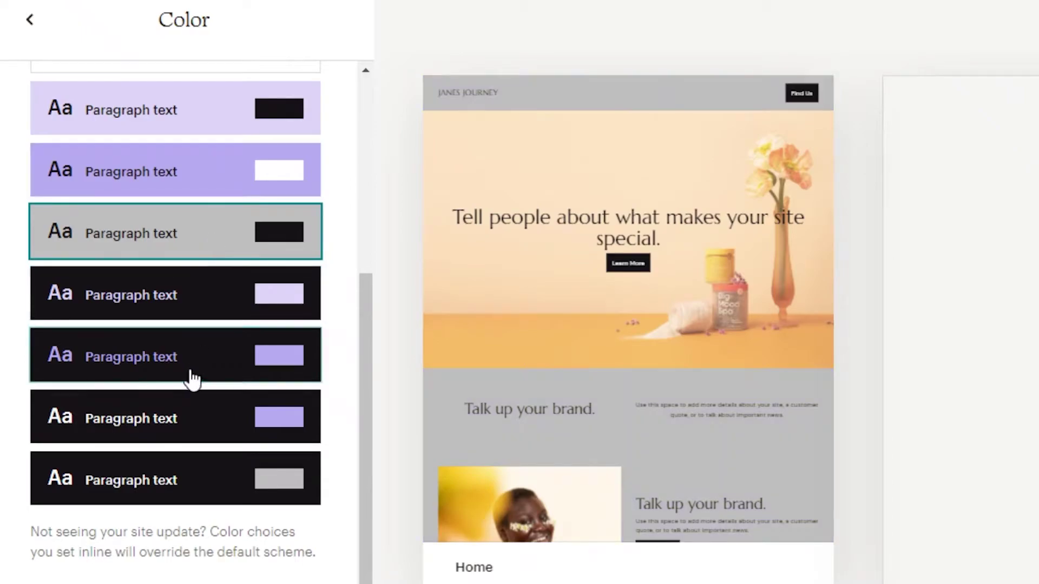
left_click(211, 441)
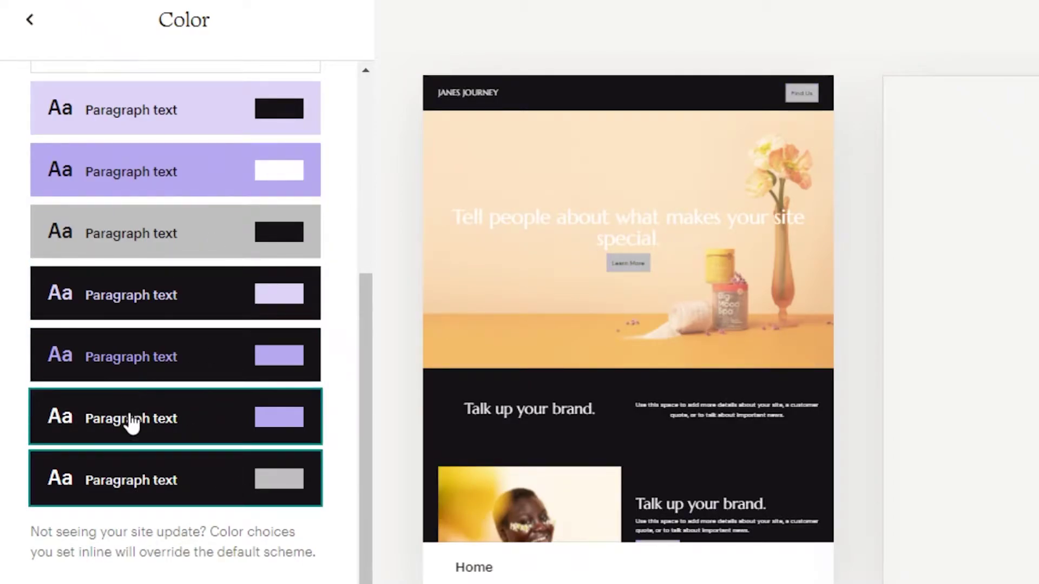
scroll(243, 297, "up", 5)
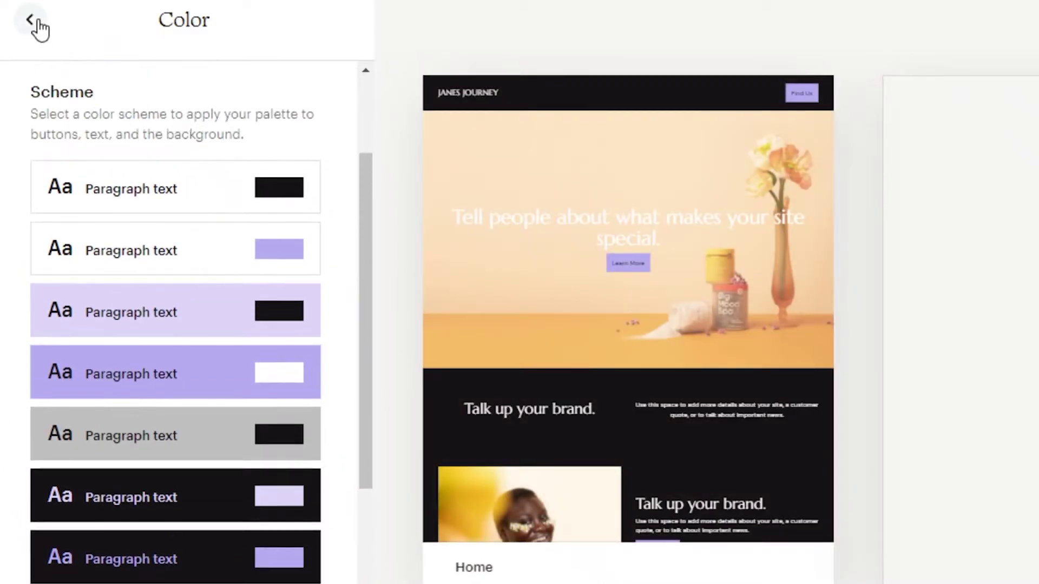
left_click(31, 20)
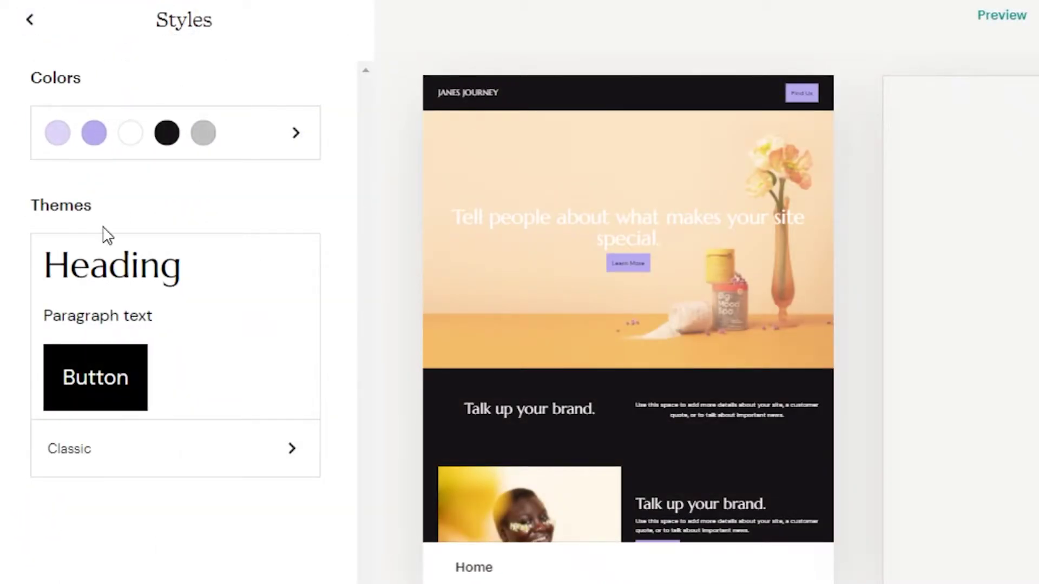
Try the Refined and Versatile themes, apply the serif theme with outlined buttons, and return to the site management overview.
left_click(186, 315)
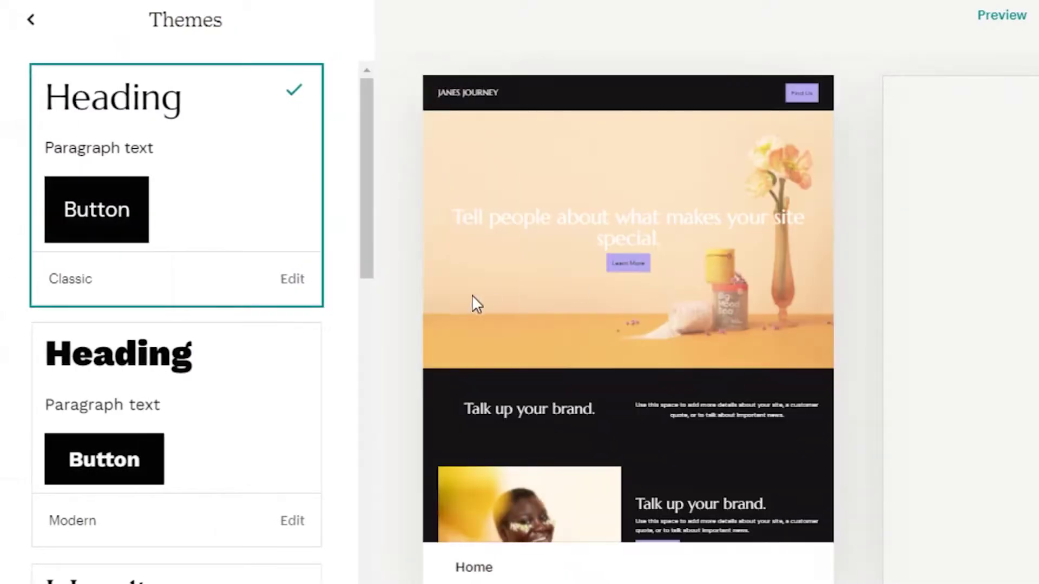
mouse_move(634, 290)
scroll(174, 432, "down", 10)
left_click(147, 328)
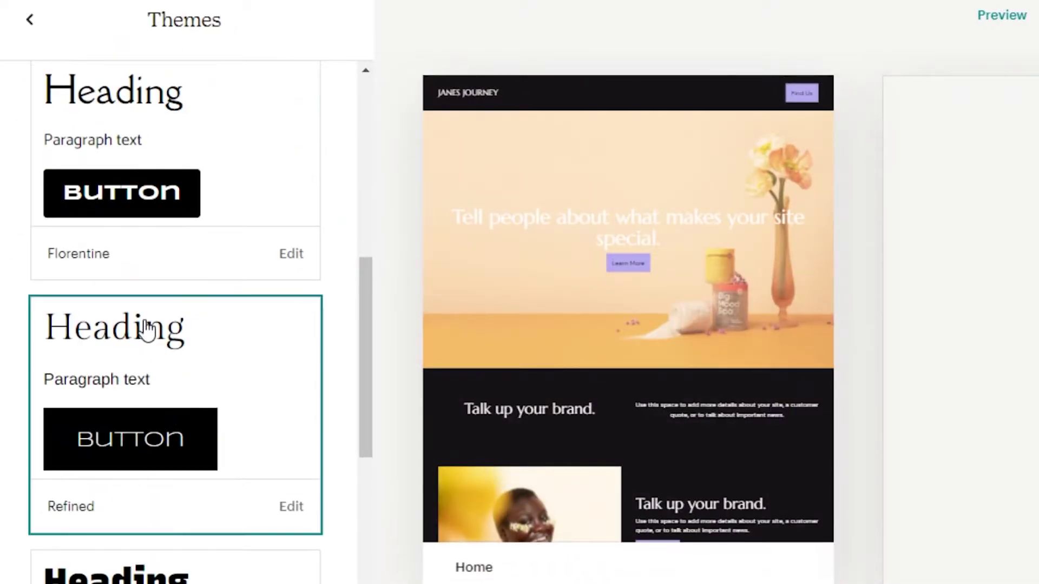
scroll(130, 412, "down", 5)
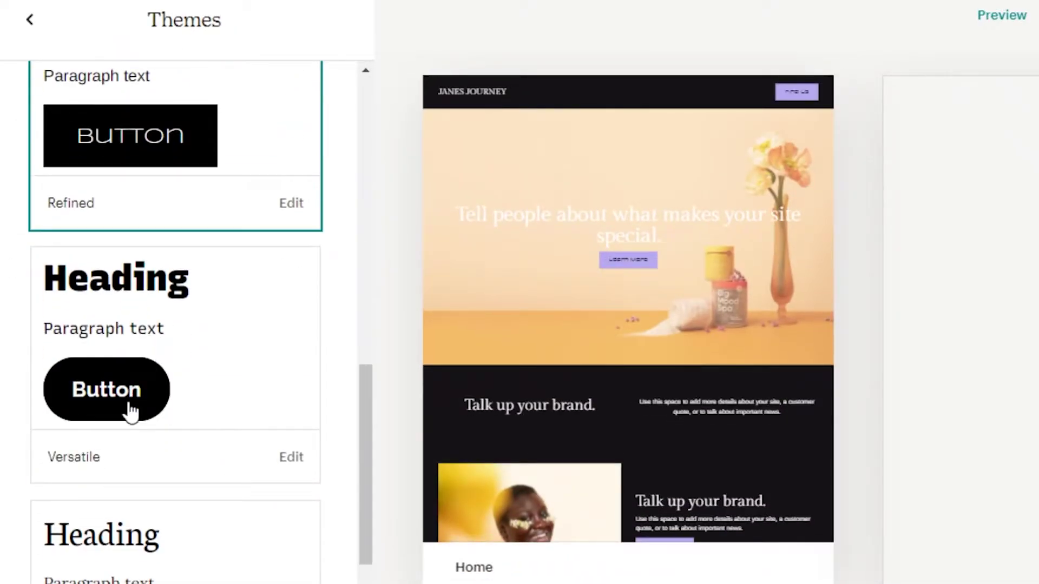
left_click(162, 292)
scroll(162, 292, "down", 2)
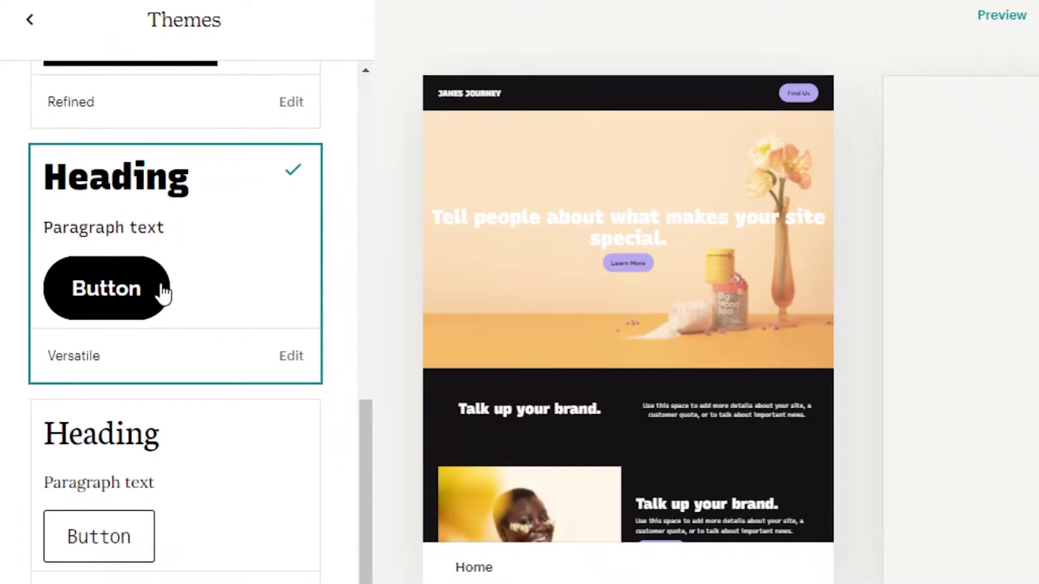
left_click(143, 518)
scroll(47, 249, "up", 5)
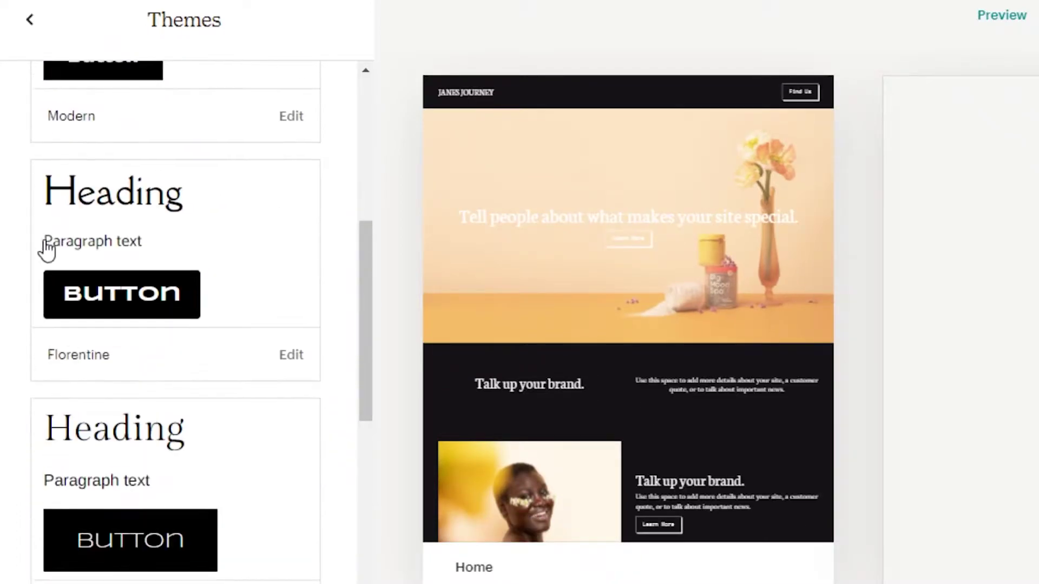
left_click(25, 27)
left_click(27, 25)
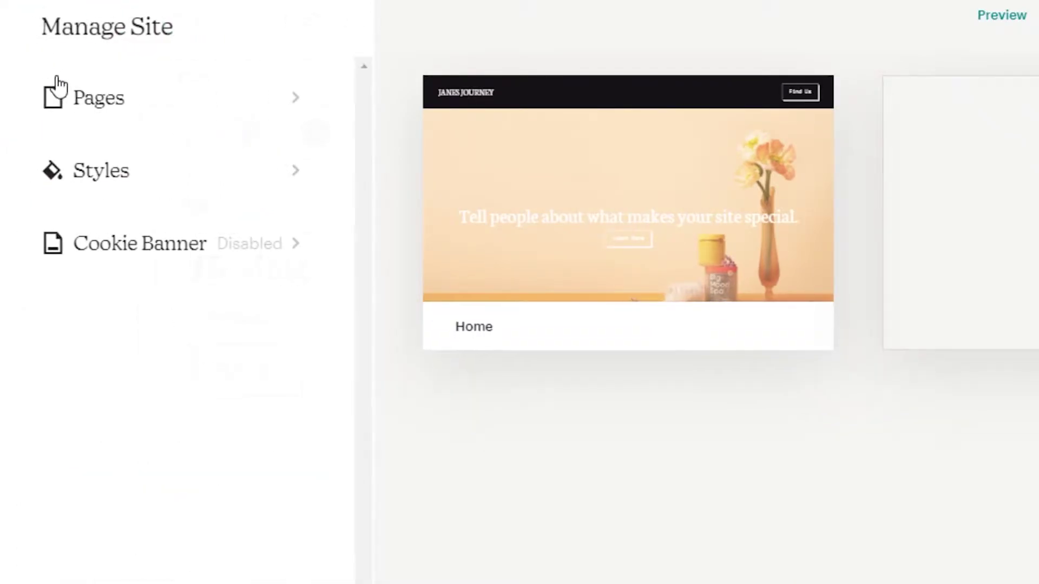
Open the Home page in the page editor and expand its list of sections.
left_click(138, 97)
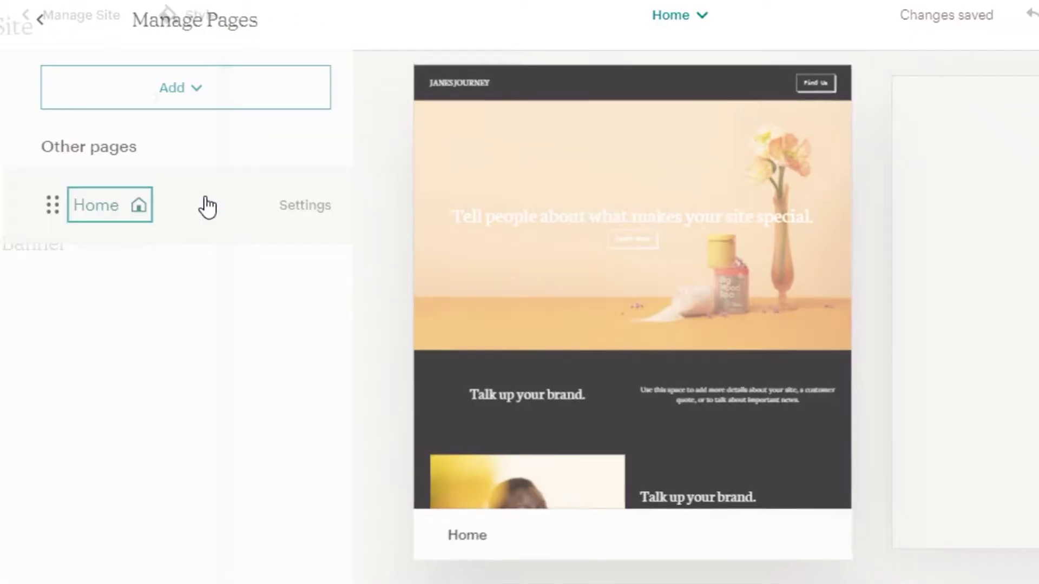
left_click(199, 205)
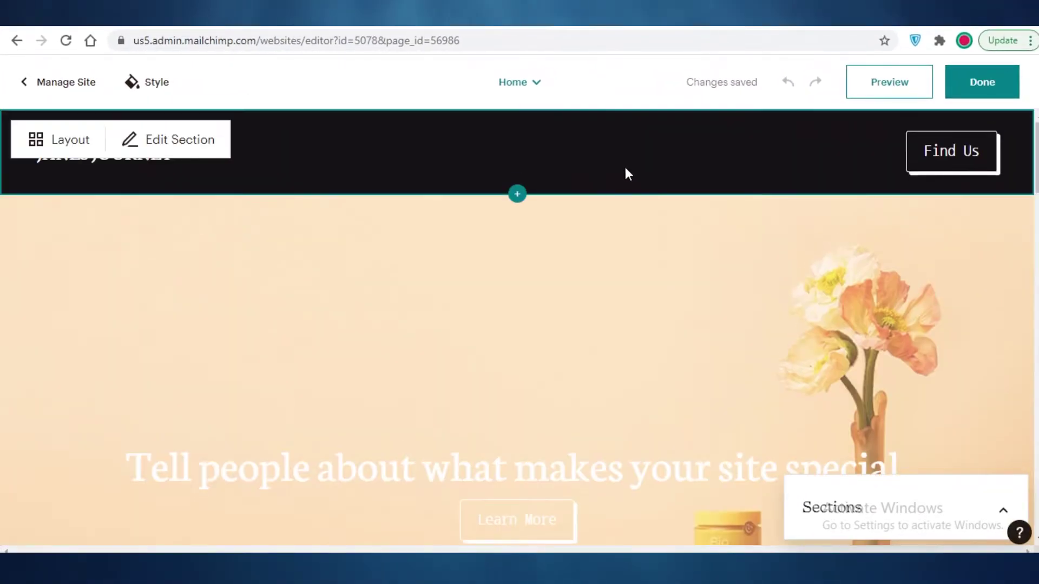
left_click(835, 509)
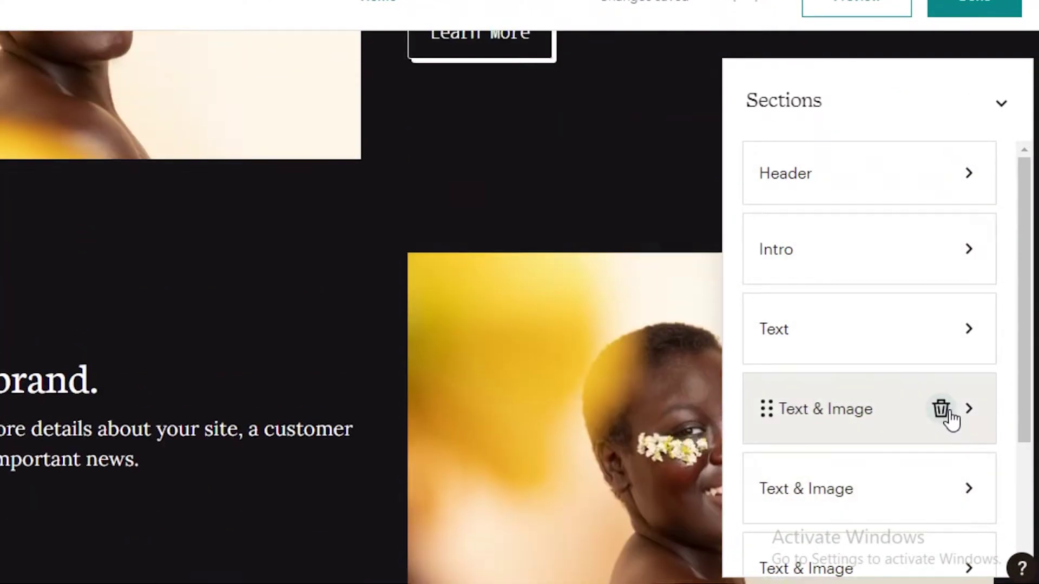
Remove the first two Text & Image sections and the Text section above the footer from the Home page.
left_click(941, 409)
key("Return")
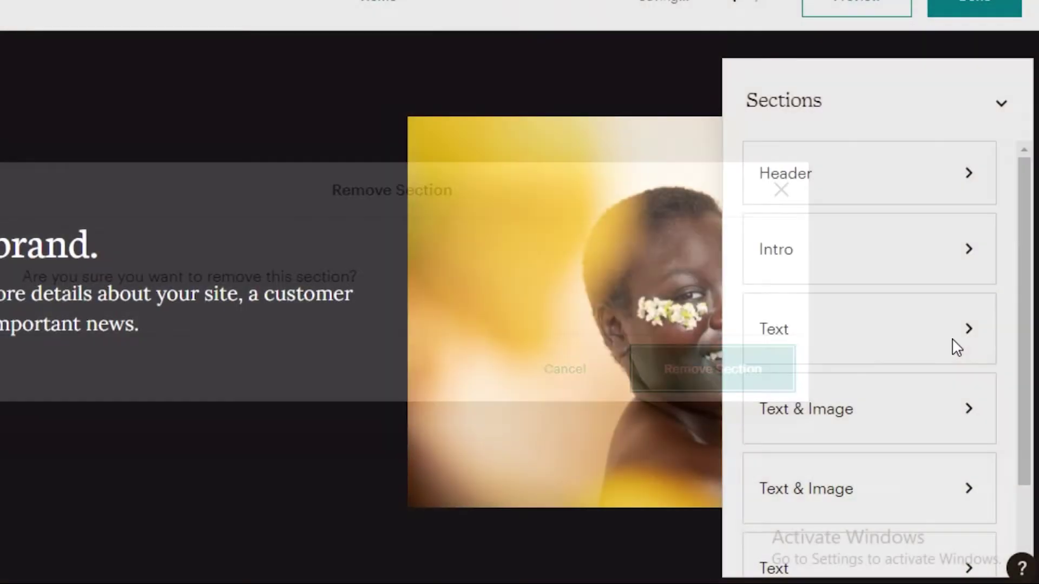
left_click(941, 489)
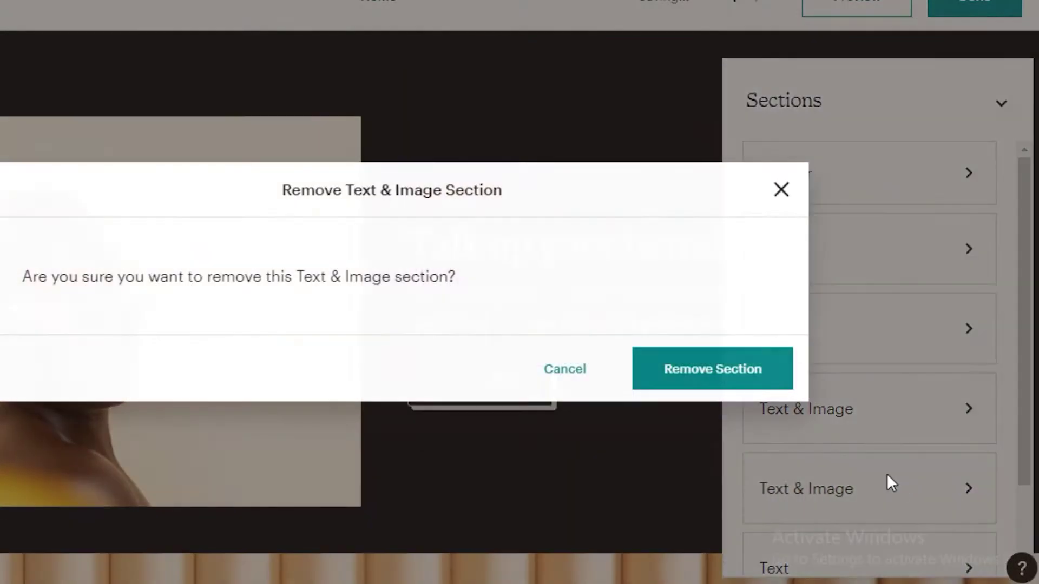
left_click(747, 370)
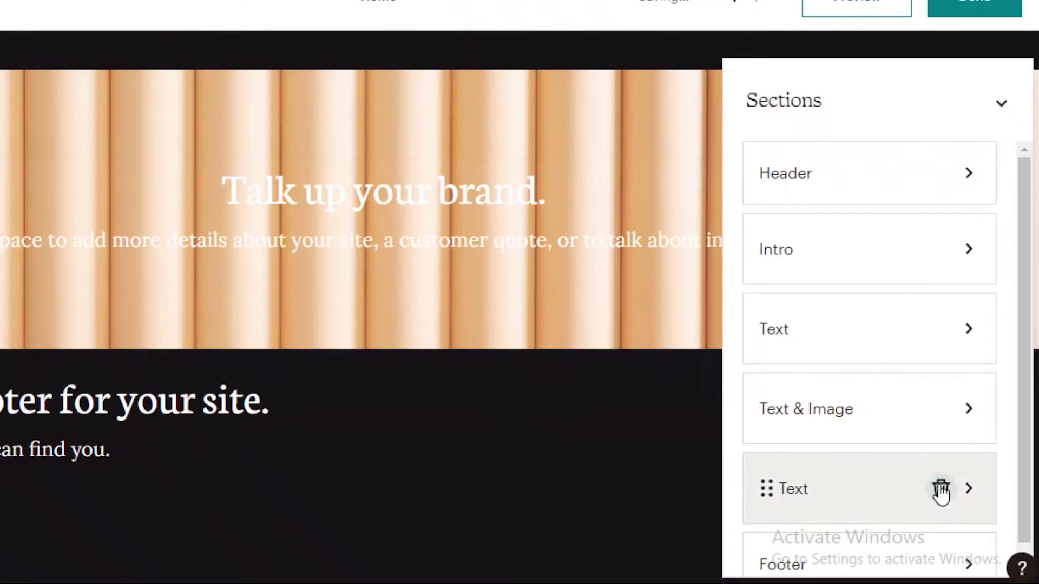
left_click(941, 488)
key("Return")
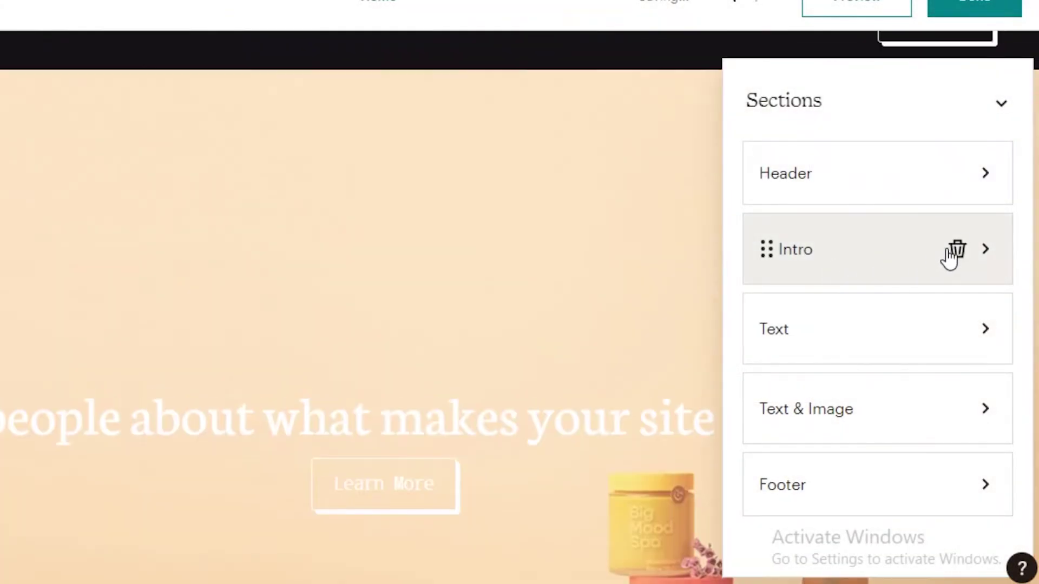
Remove the Intro section and the remaining Text section from the Home page.
left_click(956, 250)
key("Return")
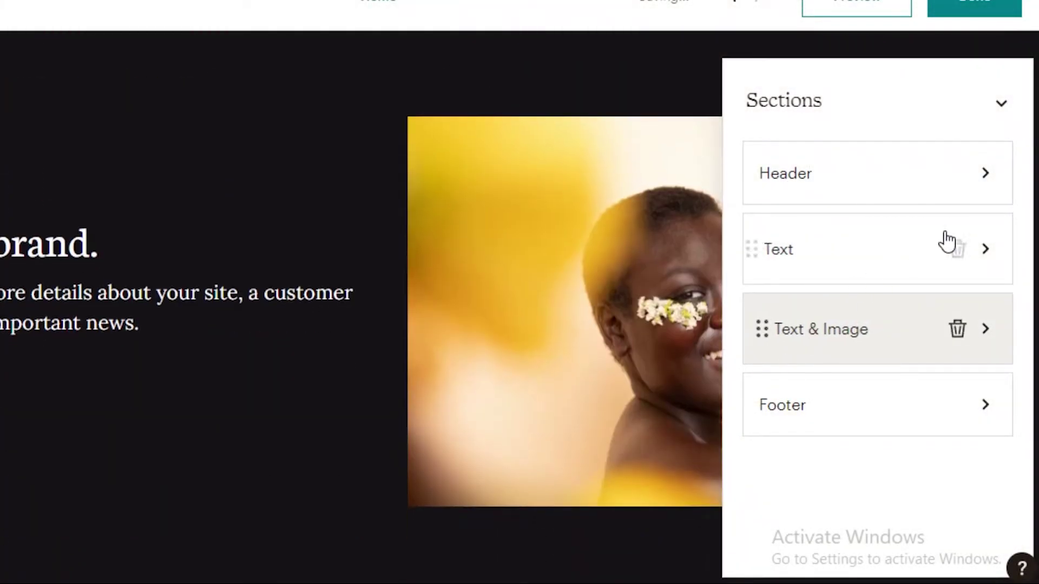
left_click(956, 250)
key("Return")
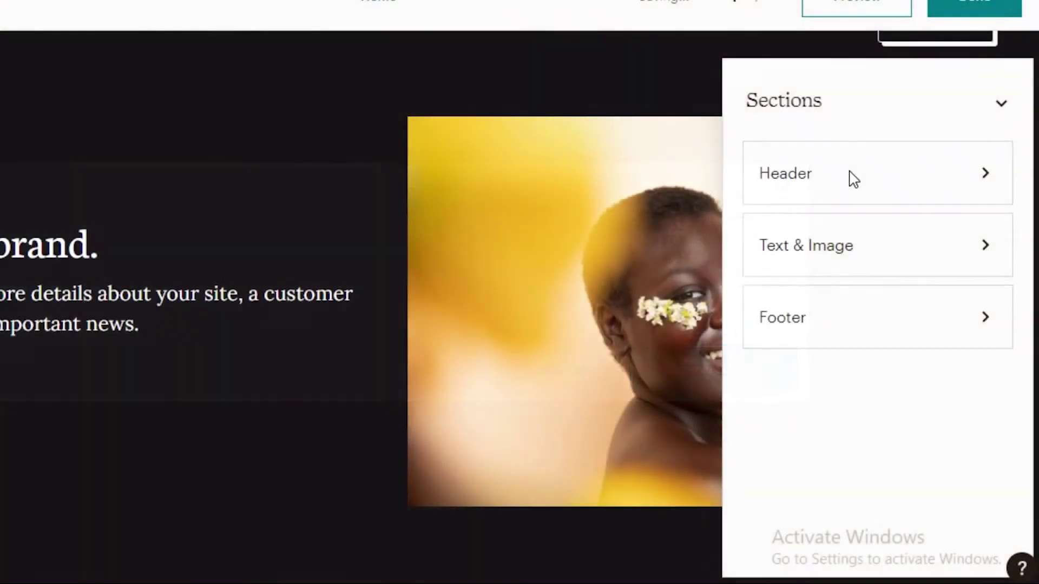
View the footer's social link settings and the Text & Image section's style options, and return to the section list.
scroll(789, 378, "down", 5)
left_click(572, 399)
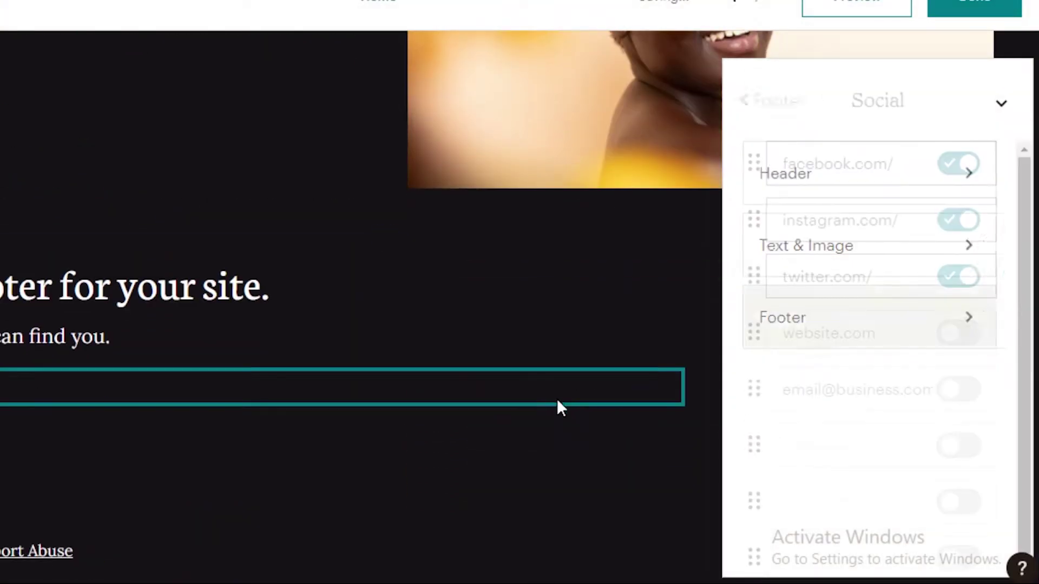
left_click(312, 206)
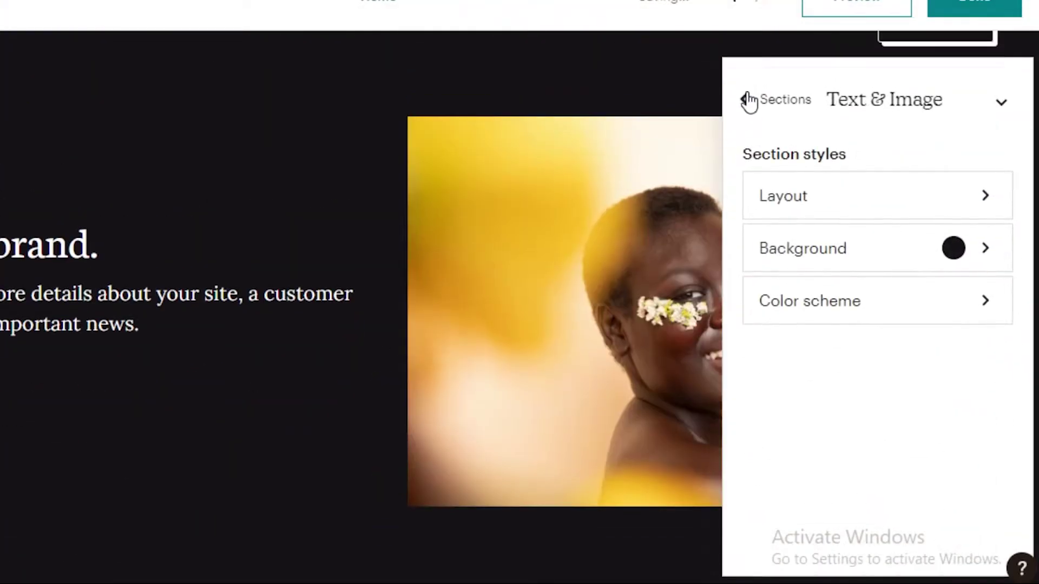
left_click(745, 86)
Try switching the header's JANES JOURNEY logo from text to an image and undo the change.
left_click(644, 39)
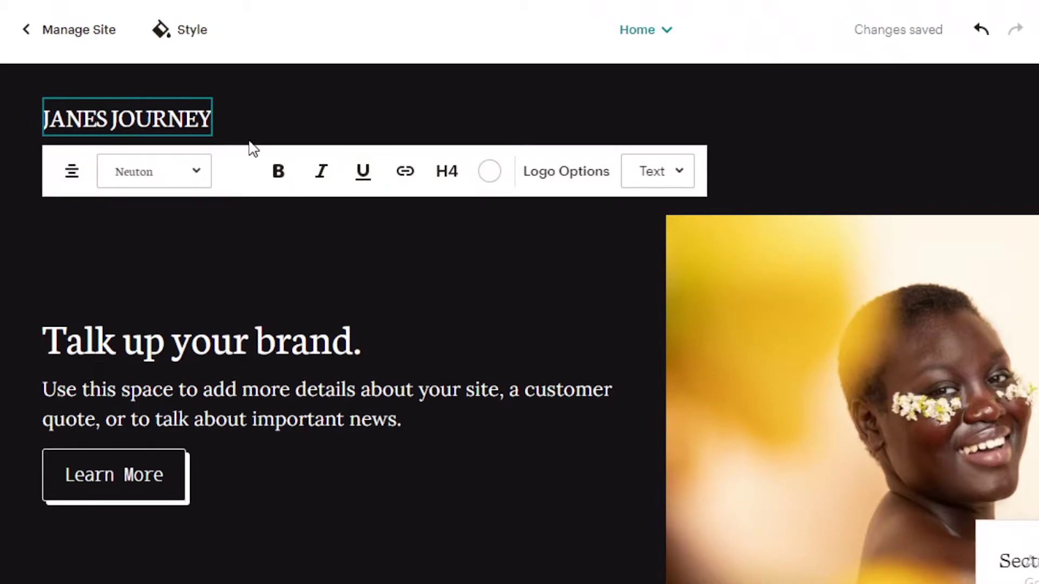
left_click(281, 103)
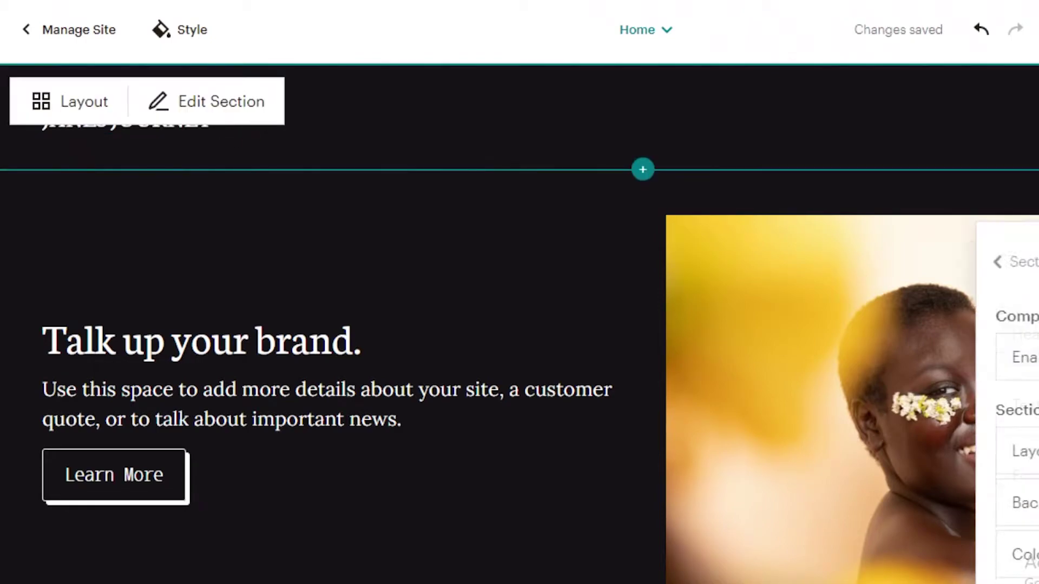
left_click(110, 129)
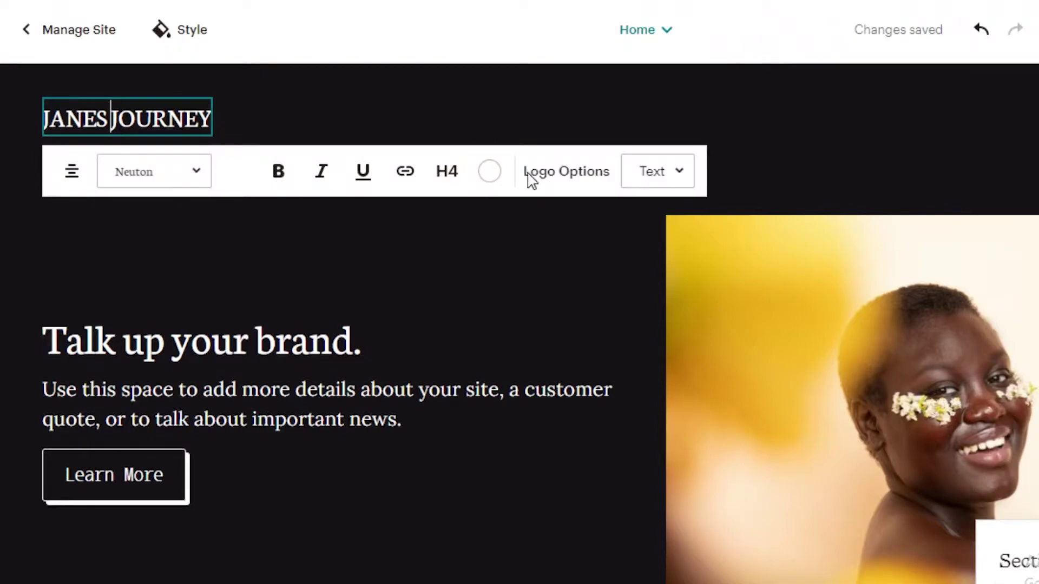
left_click(656, 172)
left_click(628, 179)
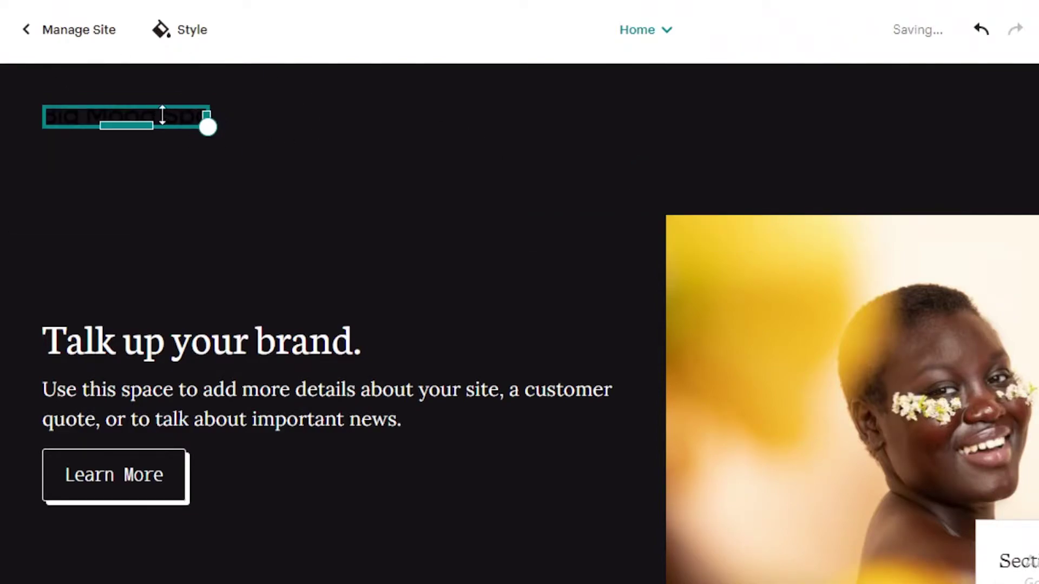
left_click(165, 122)
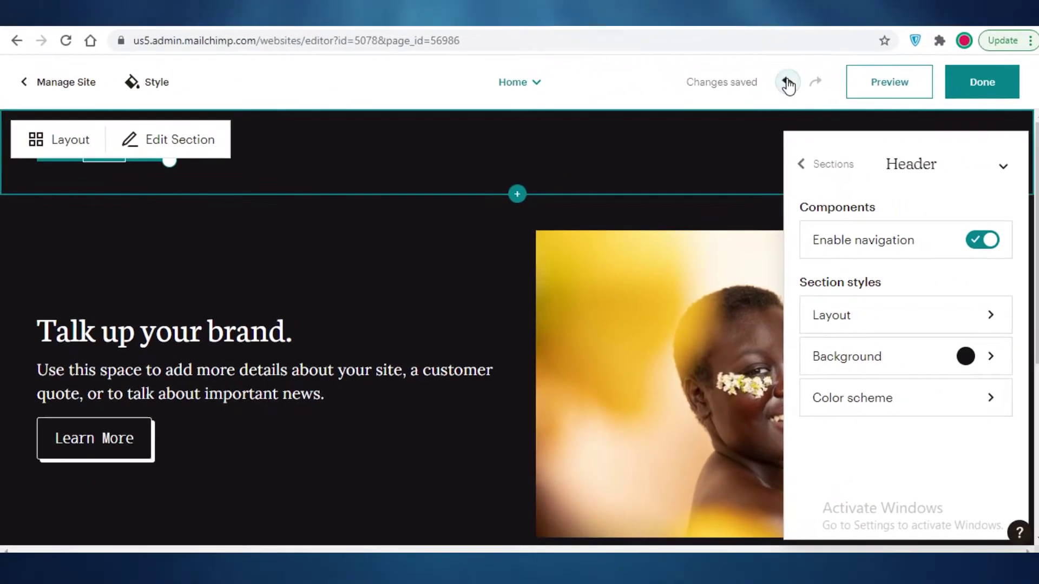
left_click(832, 69)
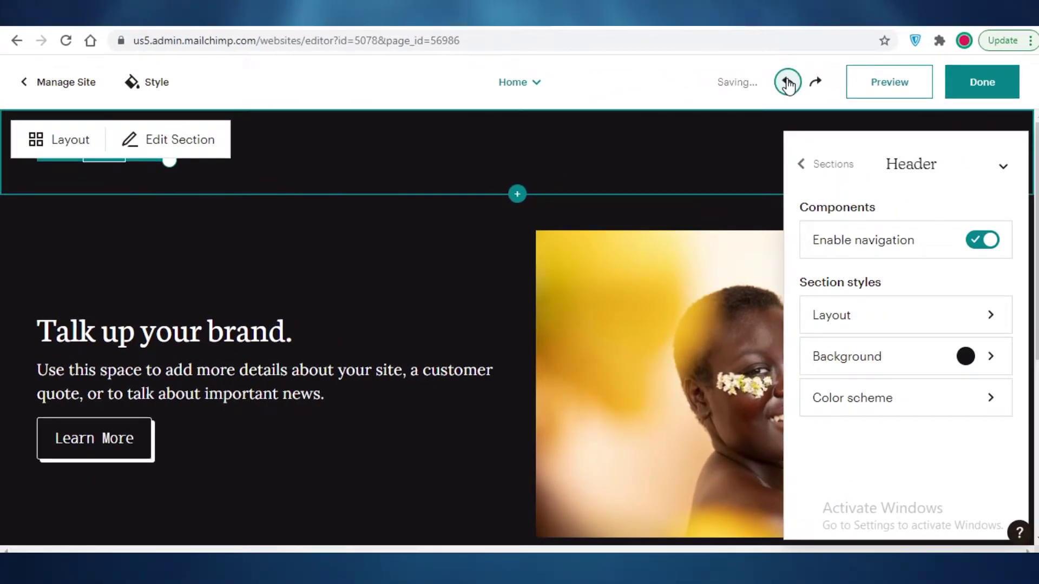
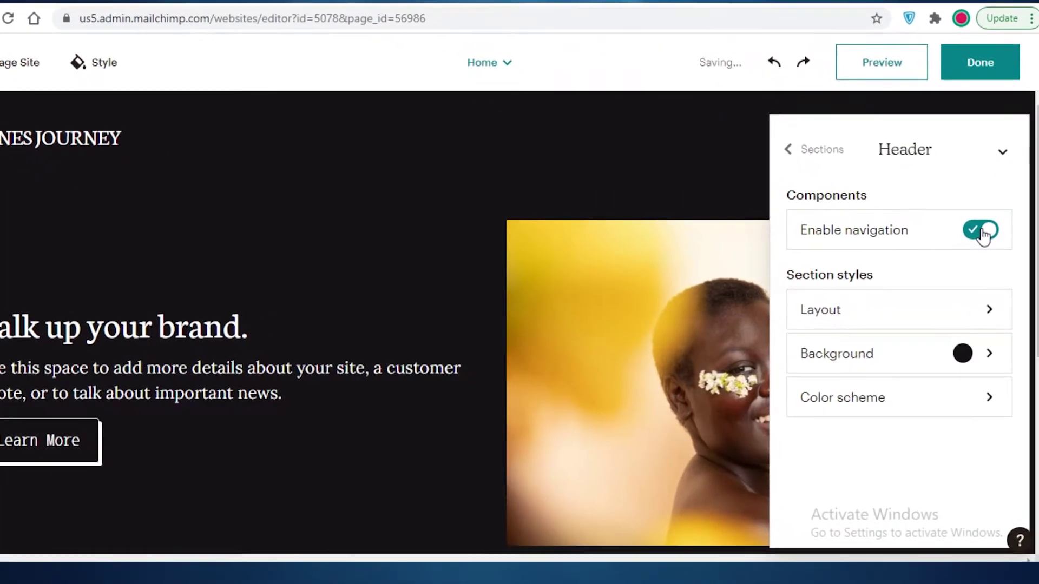
Disable the header's navigation and apply the header layout with the centered JANES JOURNEY logo.
left_click(982, 231)
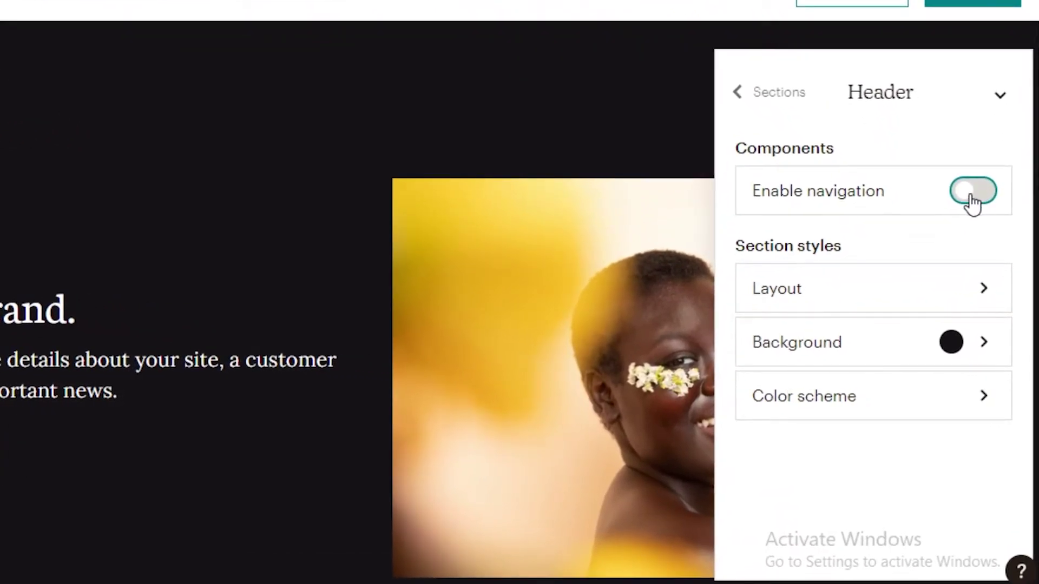
left_click(818, 301)
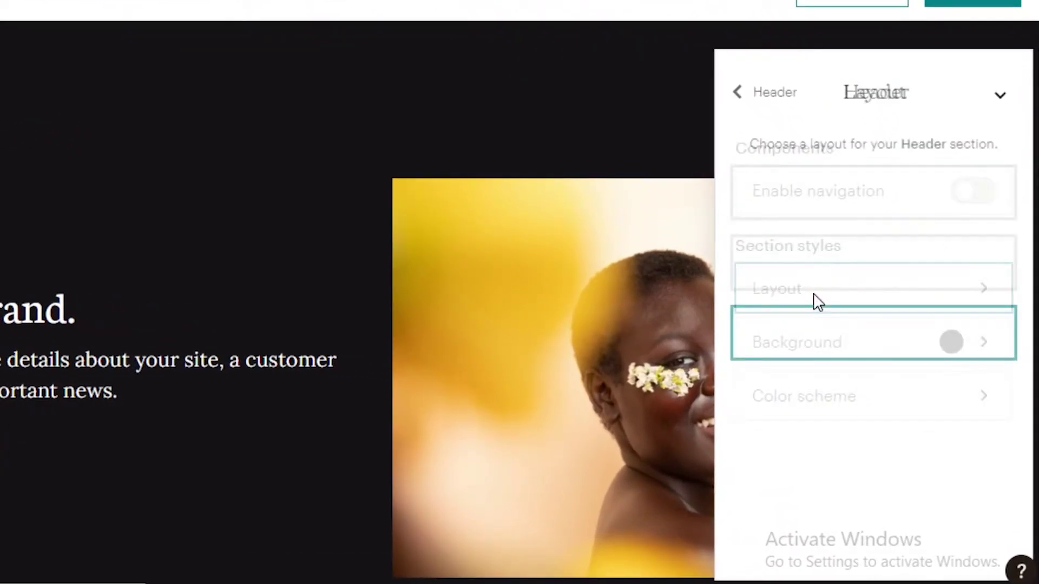
left_click(857, 200)
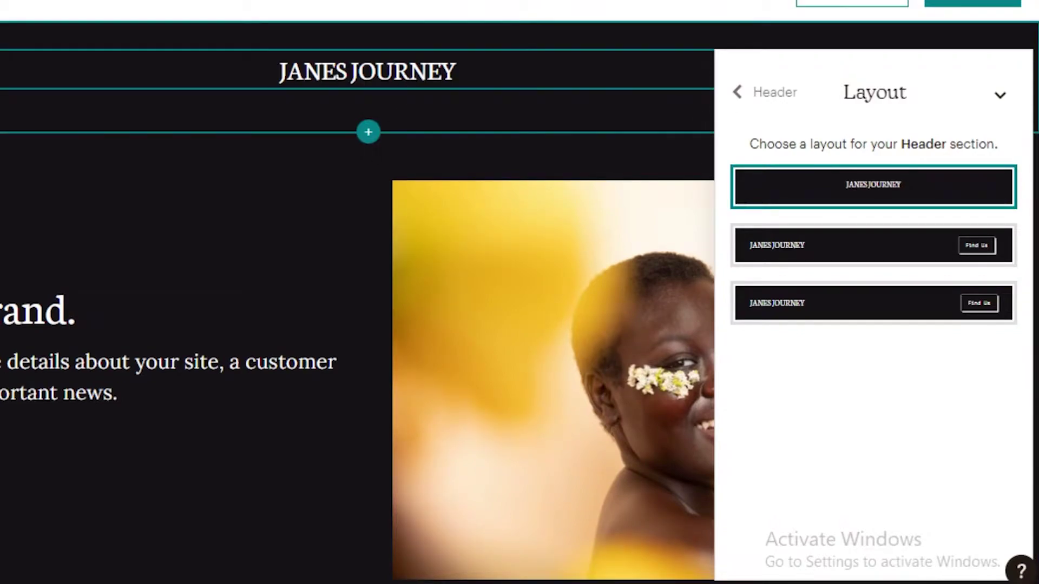
Set the Text & Image section's layout to the image on the left and text on the right.
left_click(121, 242)
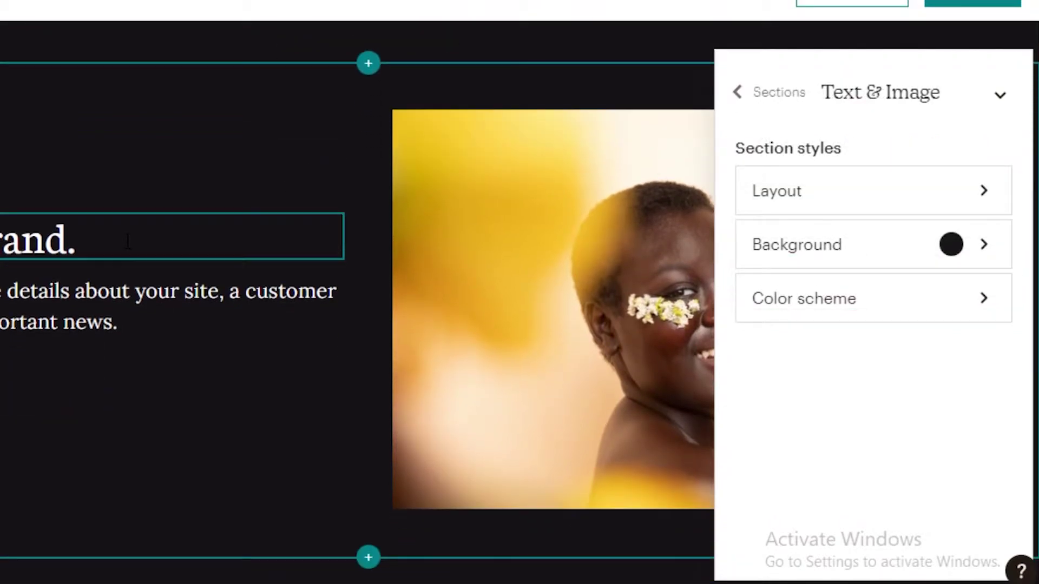
left_click(802, 186)
left_click(815, 219)
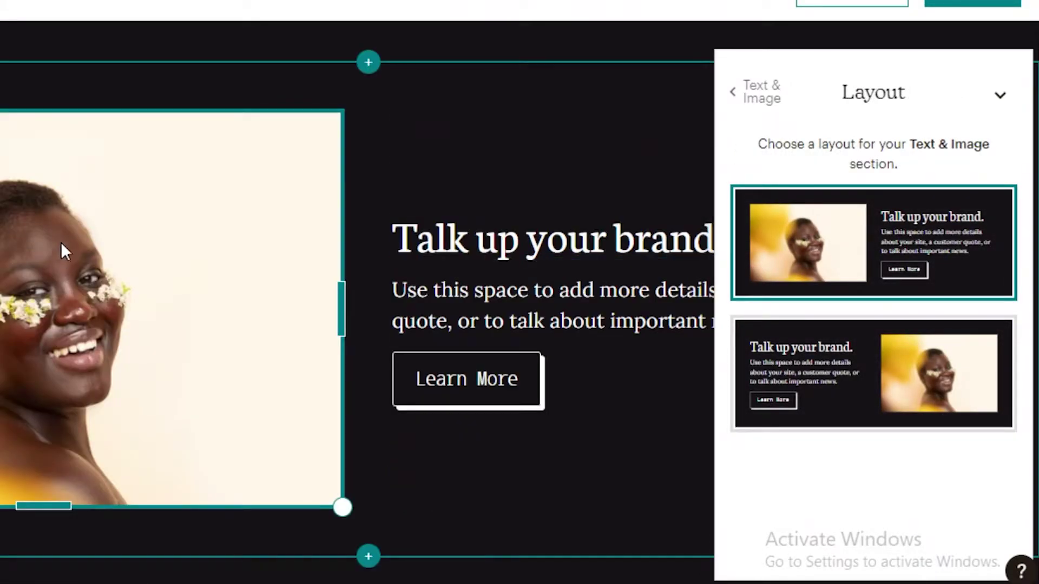
left_click(734, 94)
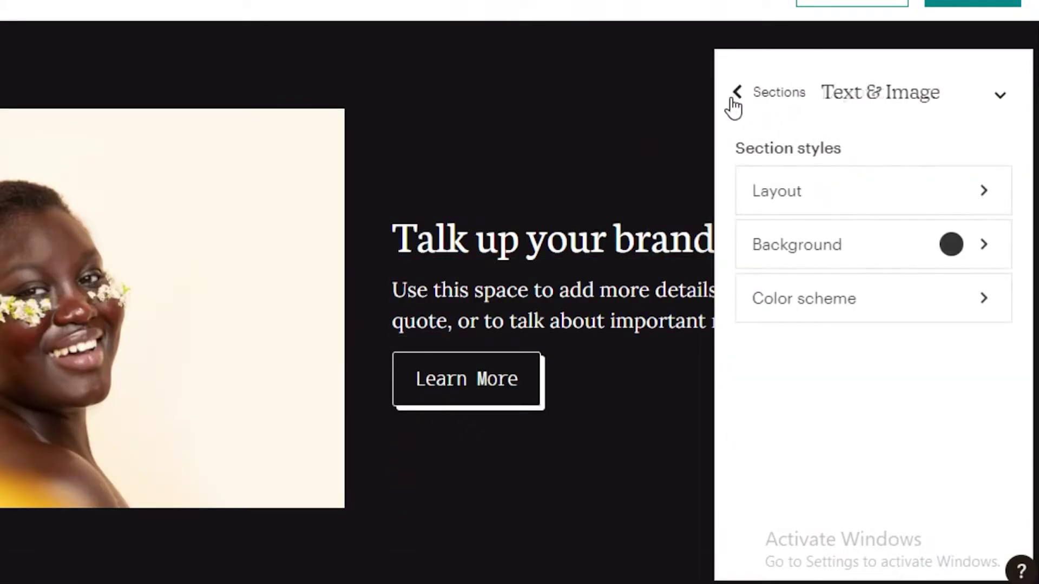
Apply the white color scheme with black text and a black button sample to the Text & Image section.
left_click(864, 312)
scroll(861, 309, "down", 2)
scroll(865, 379, "up", 1)
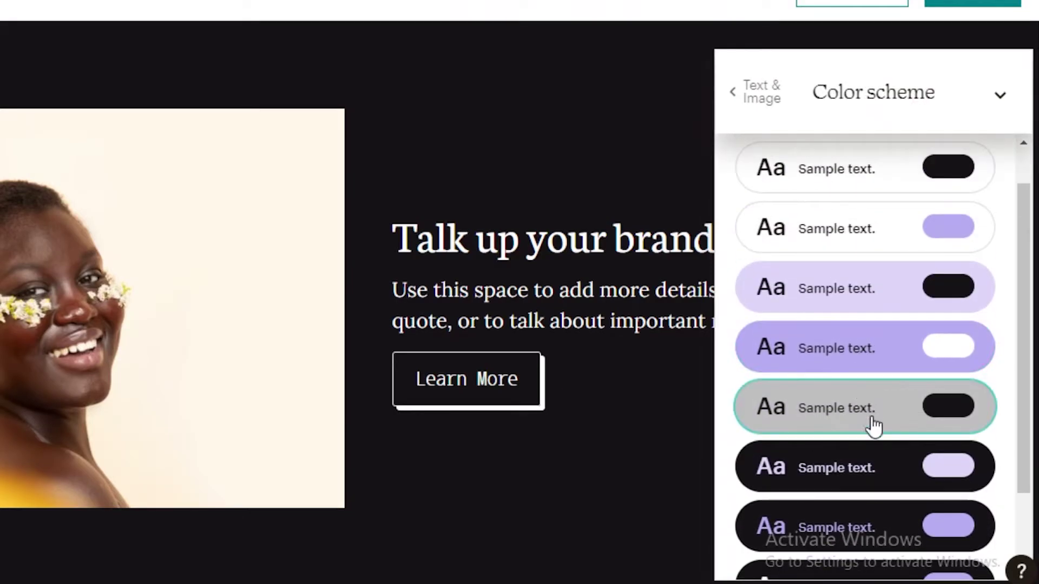
left_click(862, 407)
scroll(867, 487, "down", 2)
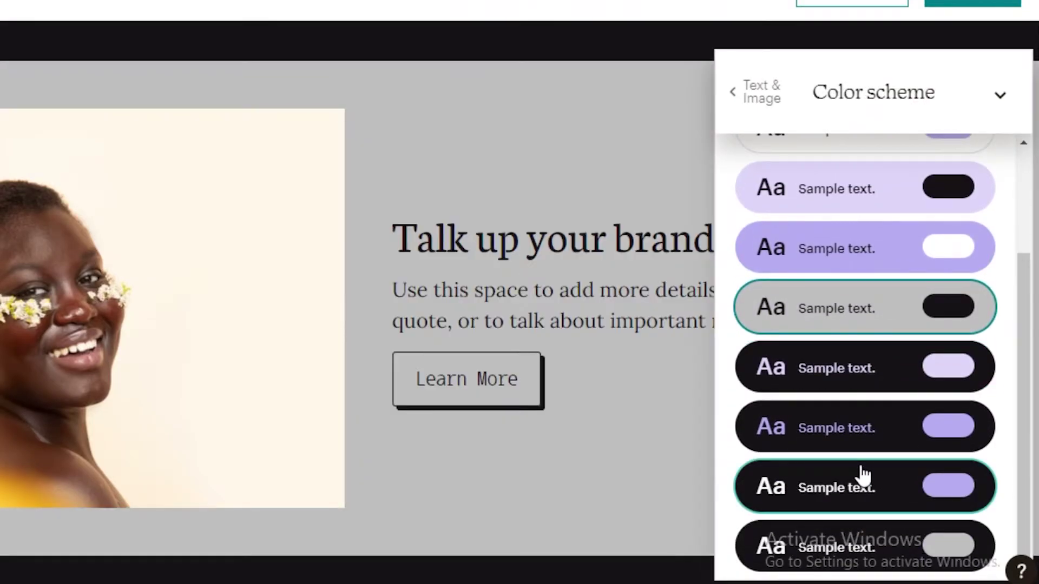
left_click(852, 495)
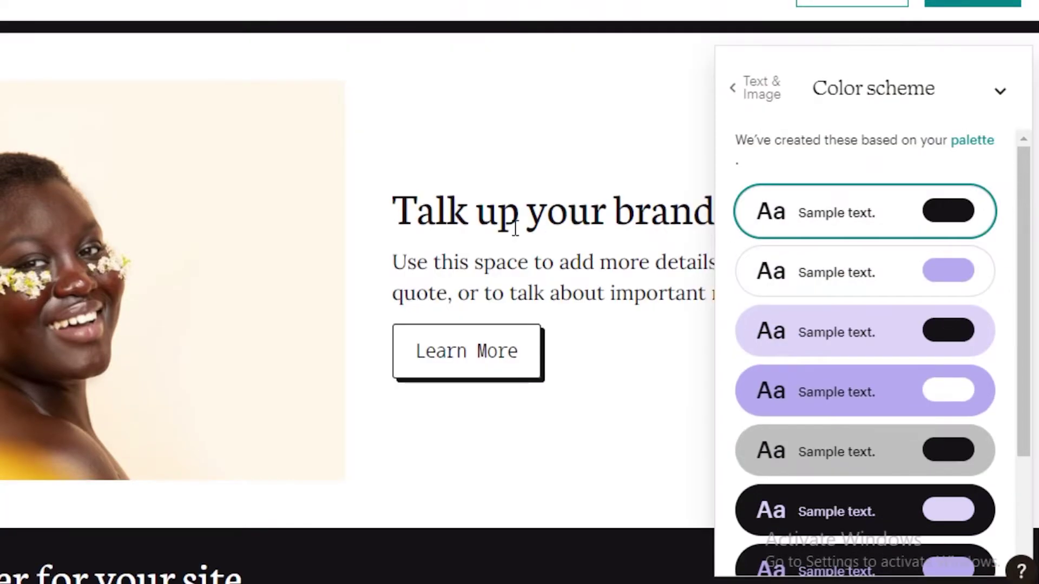
scroll(509, 226, "up", 2)
Start replacing the Text & Image section's picture and browse the Unsplash stock photos.
left_click(290, 222)
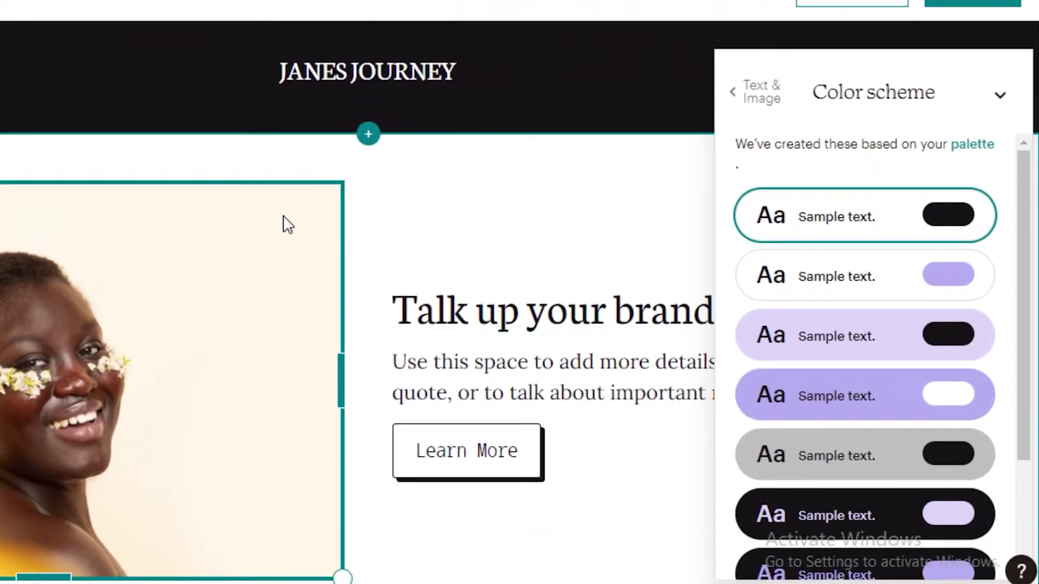
scroll(289, 222, "down", 3)
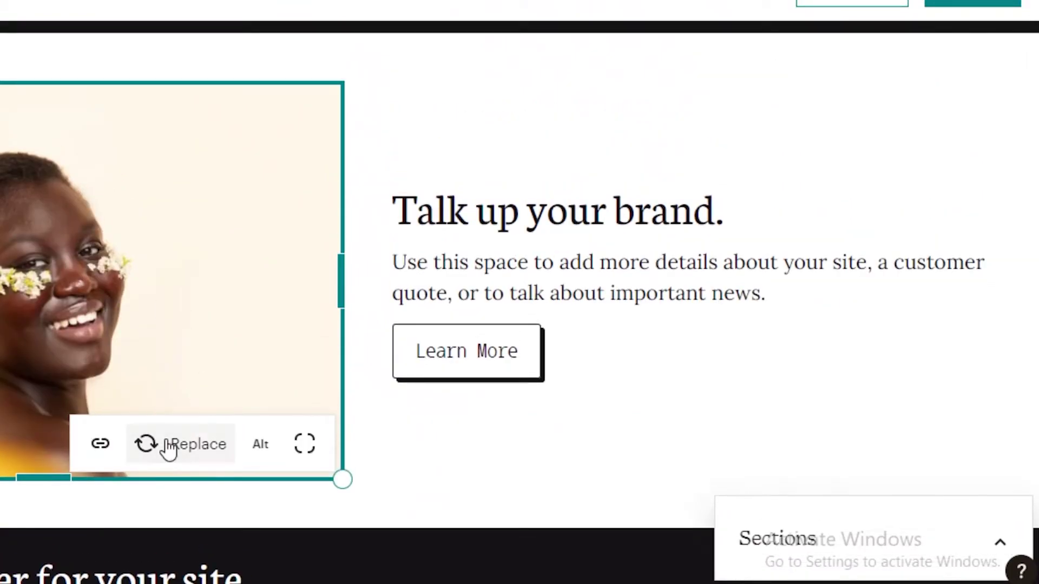
left_click(179, 443)
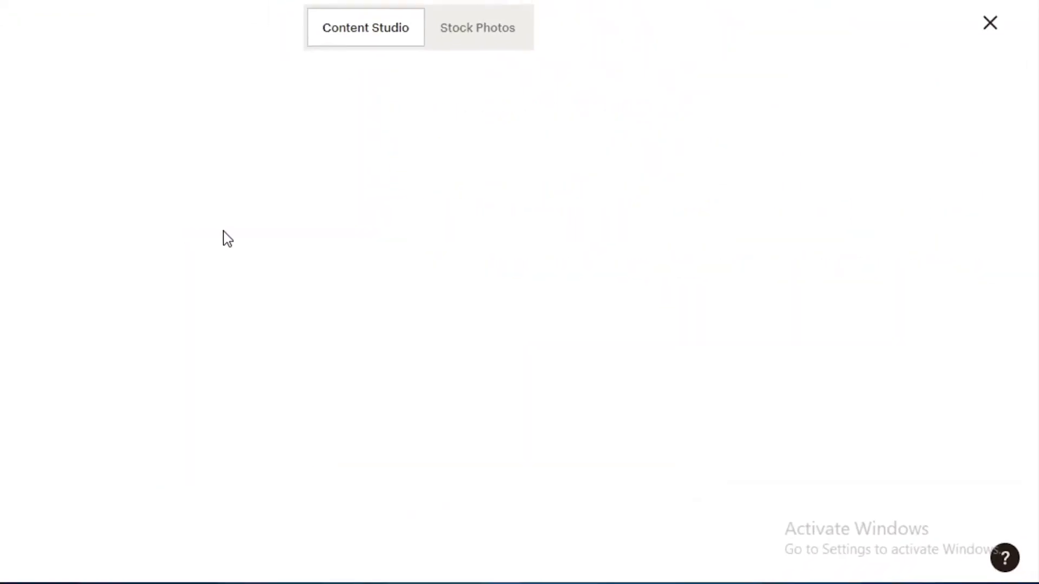
left_click(484, 30)
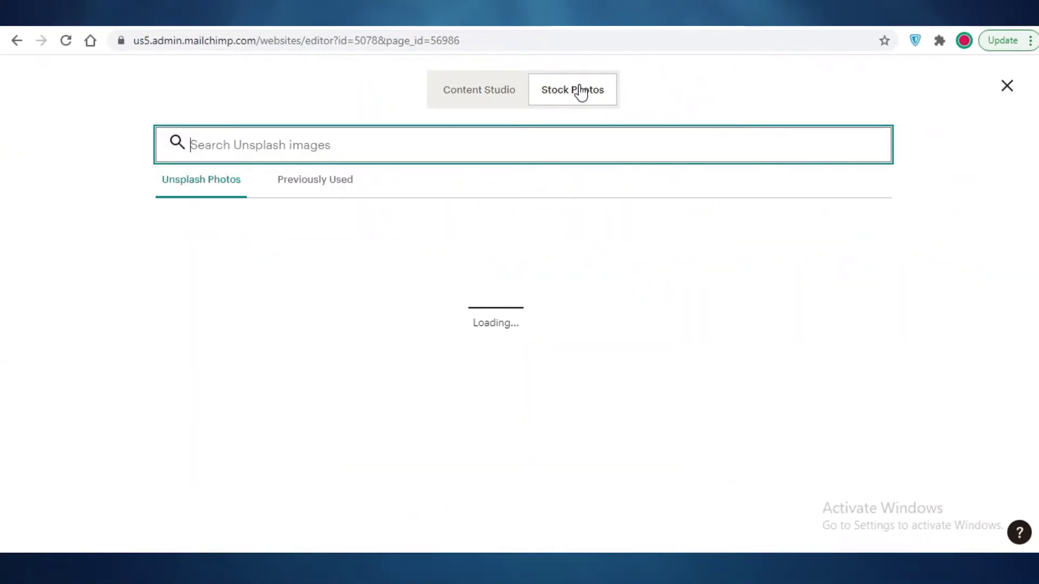
left_click(479, 91)
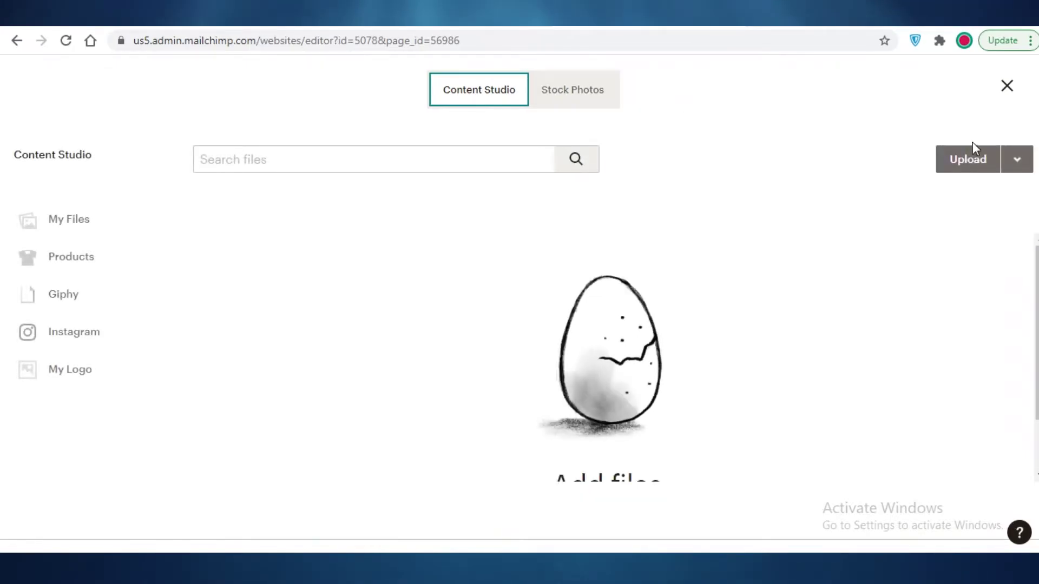
left_click(589, 96)
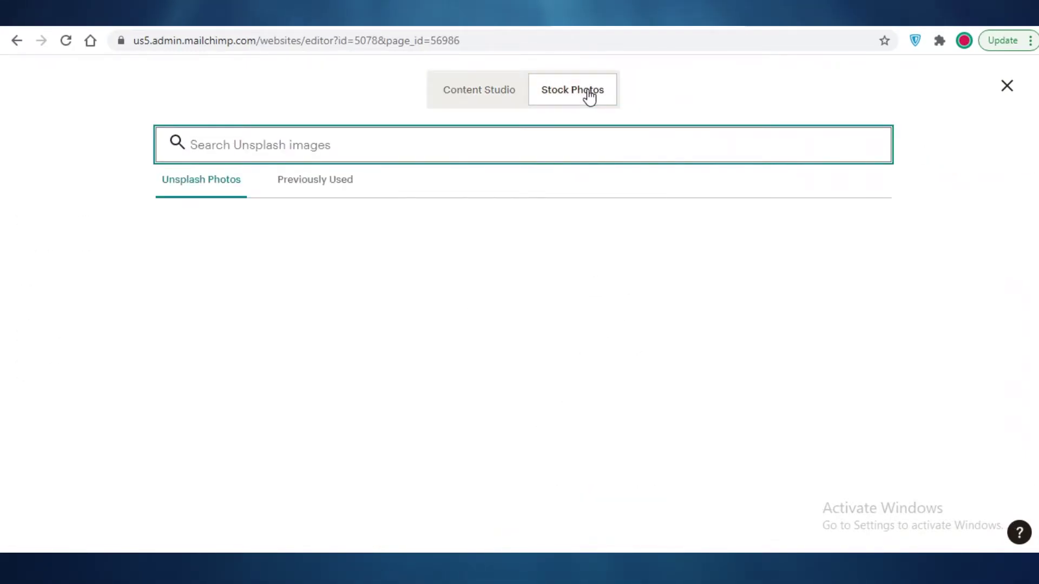
scroll(916, 308, "down", 10)
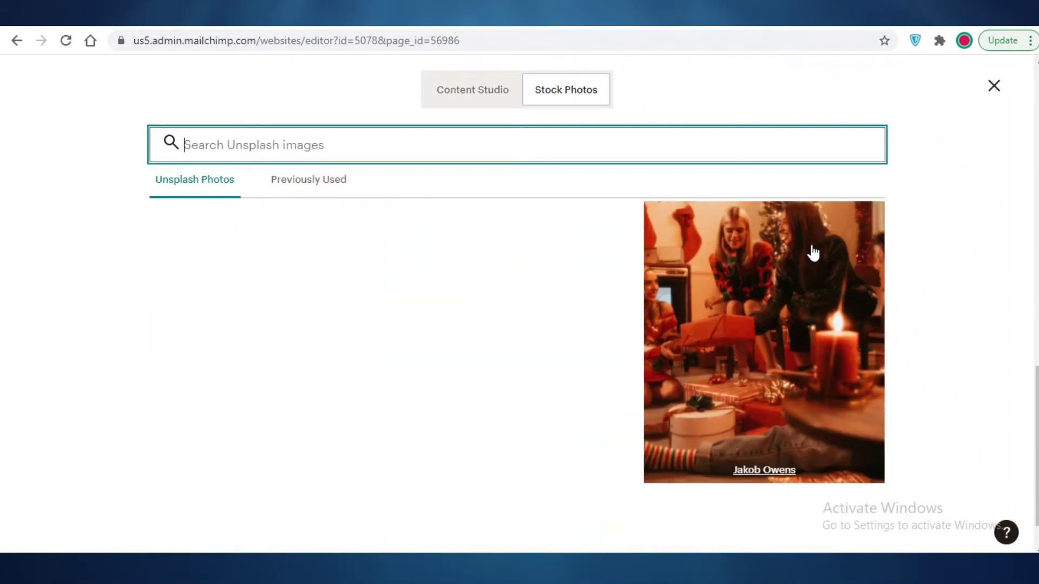
scroll(813, 252, "down", 1)
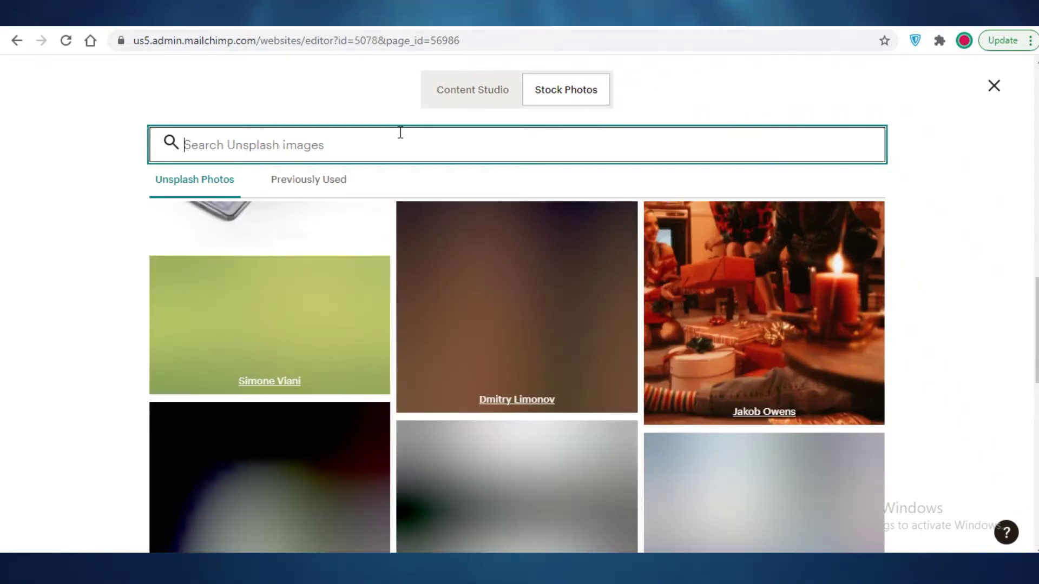
Search the stock photos for GIRL and use the picture of the woman in a red hat sitting on a lake dock.
type("GIRL")
key("Return")
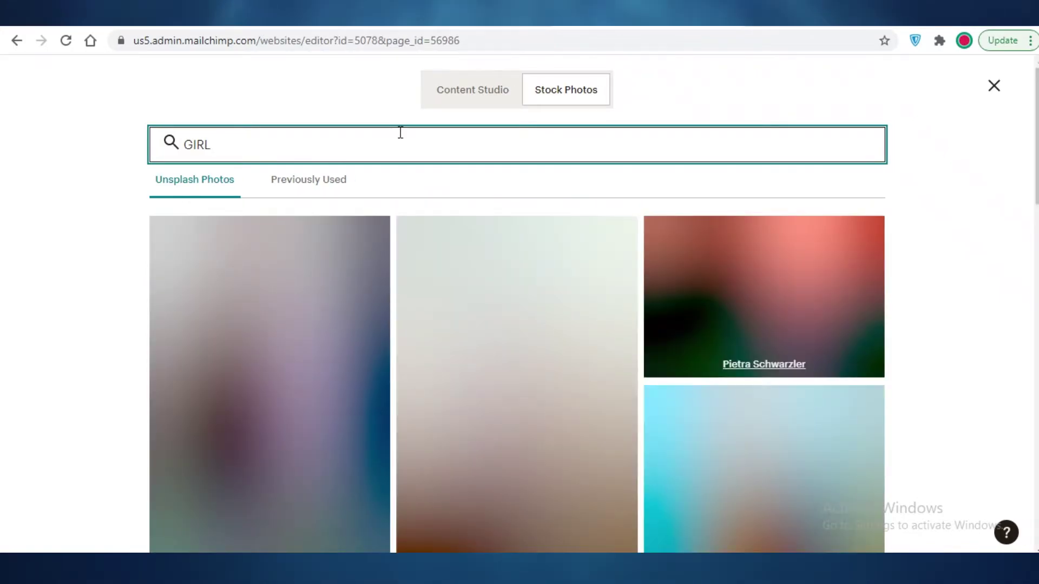
scroll(502, 244, "down", 4)
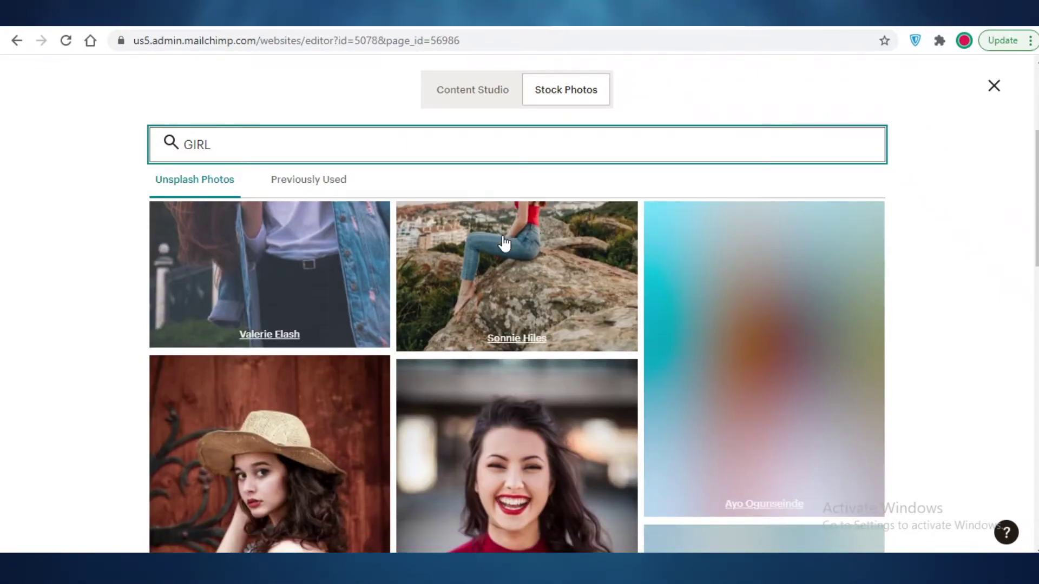
scroll(755, 325, "down", 3)
scroll(942, 292, "down", 10)
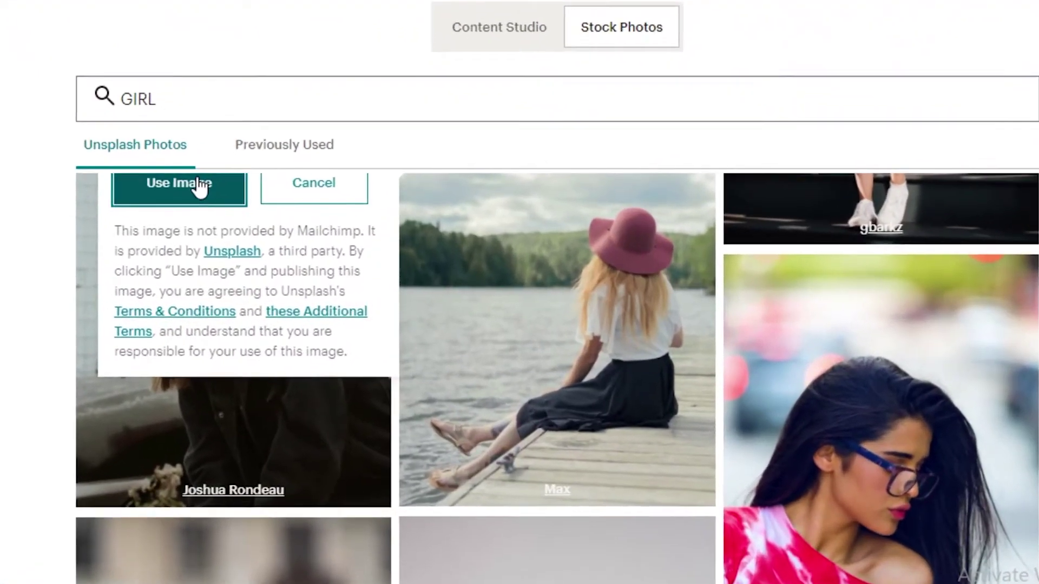
left_click(199, 185)
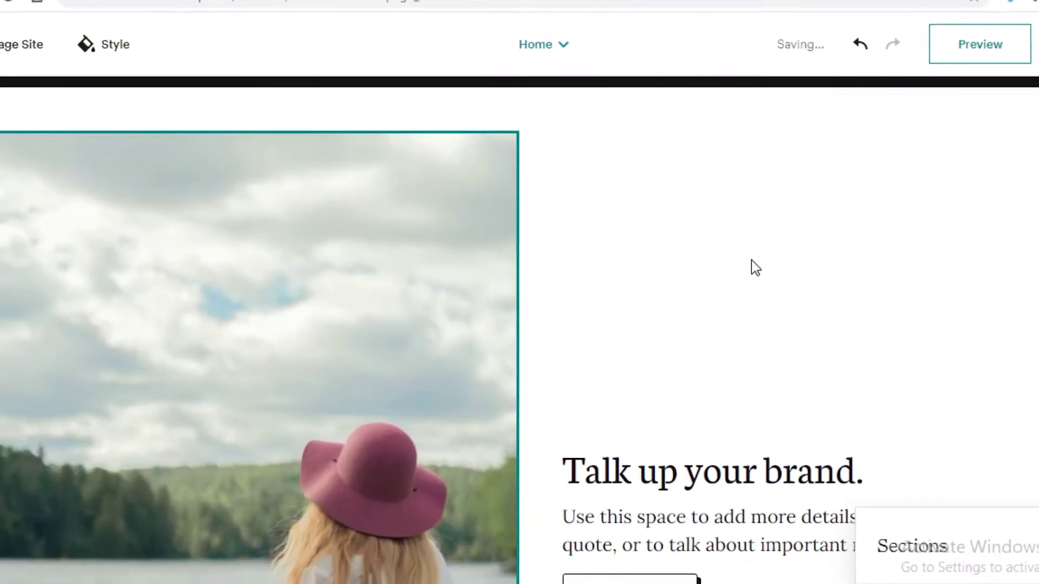
Replace the Text & Image section's heading and body text with the single heading WELCOME TO MY LIFES JOURNEY.
left_click(600, 291)
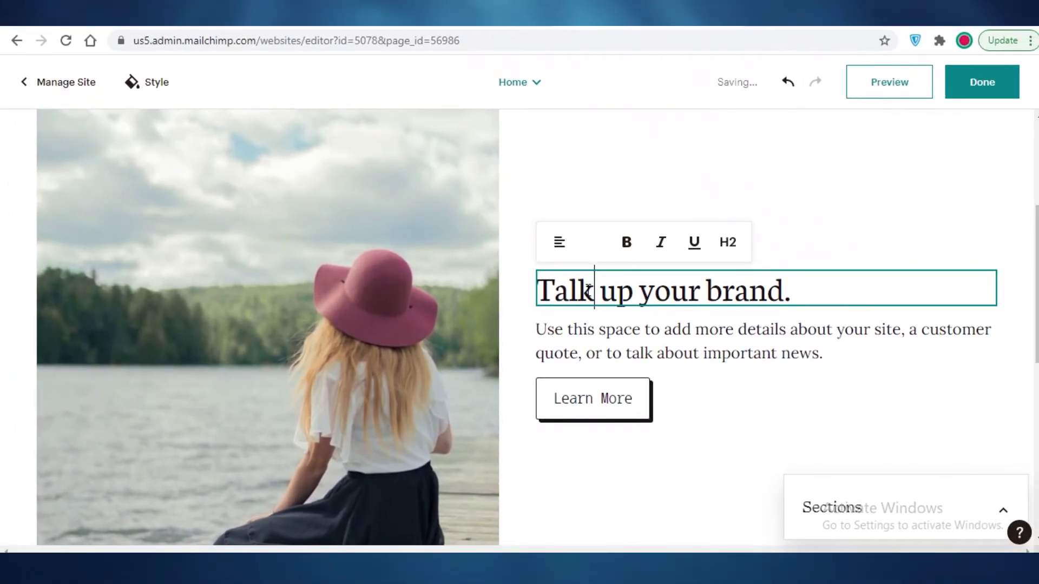
triple_click(724, 292)
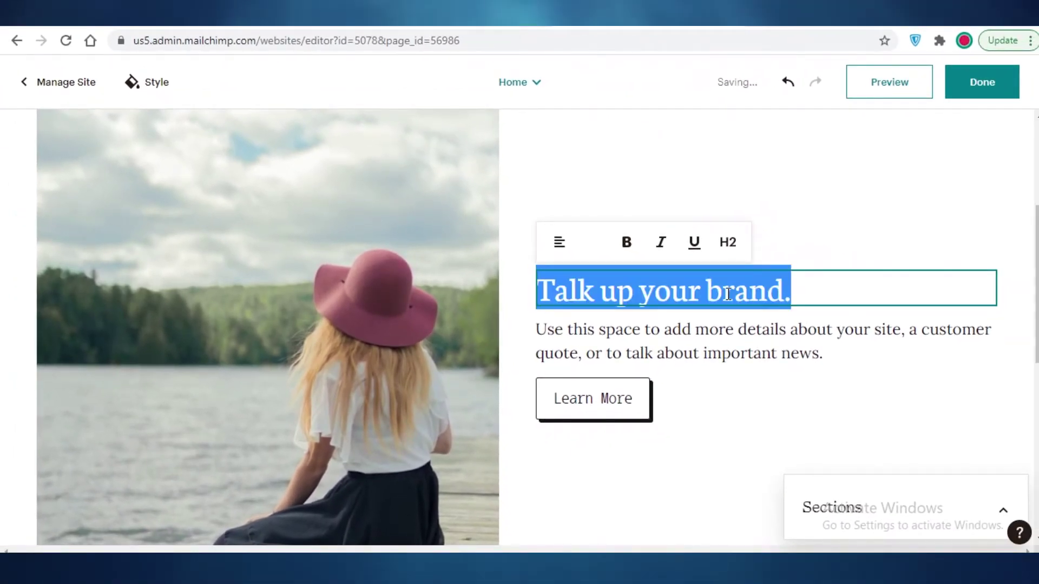
type("WE")
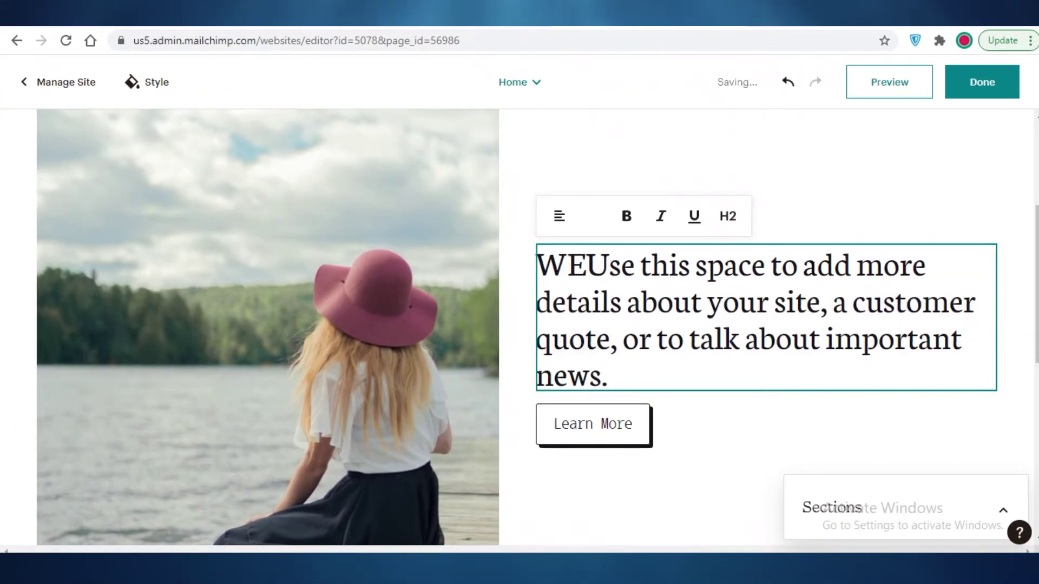
triple_click(817, 266)
key("BackSpace")
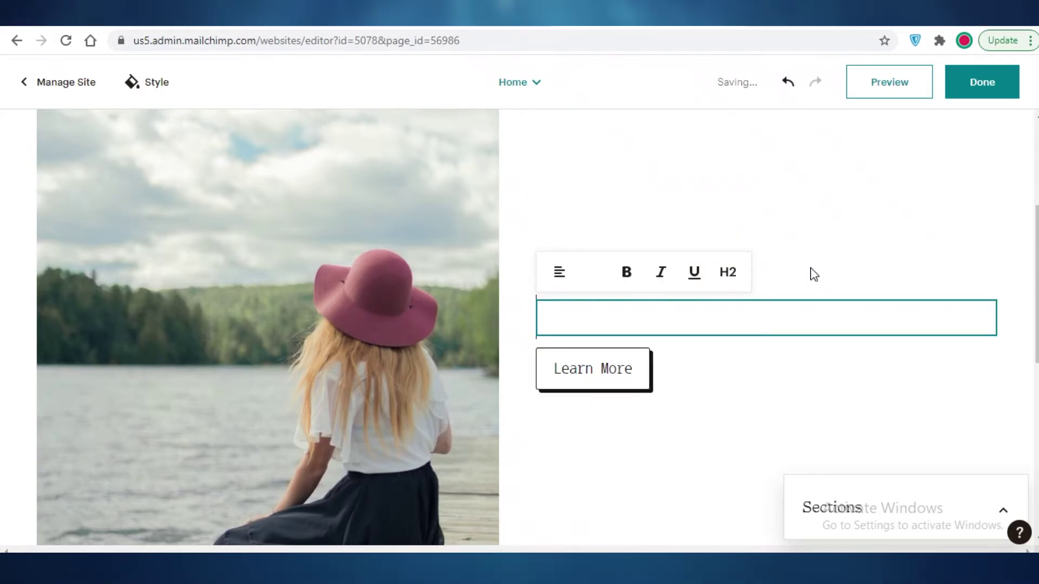
type("LCOME TO ")
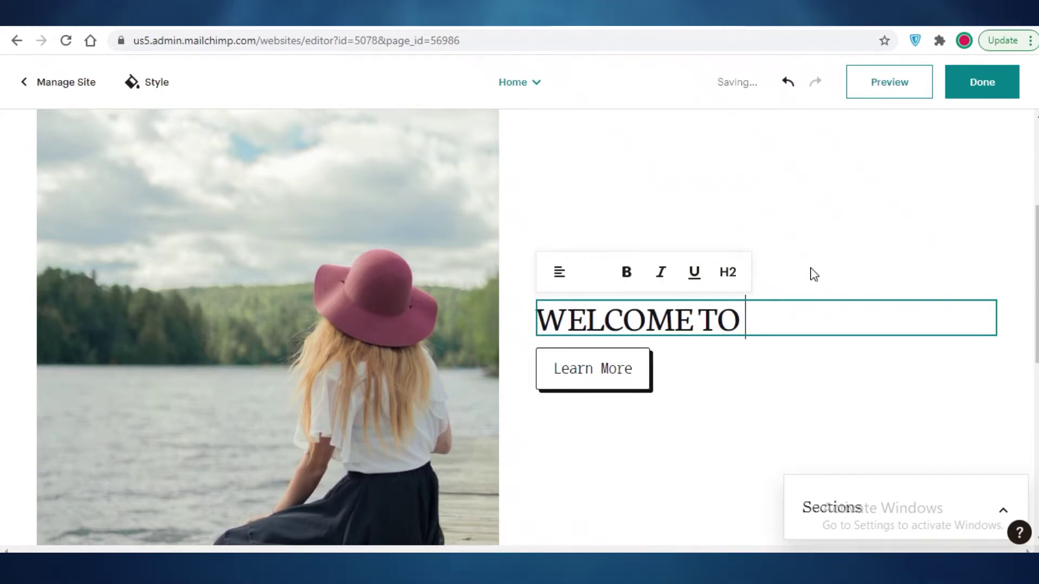
type("MY")
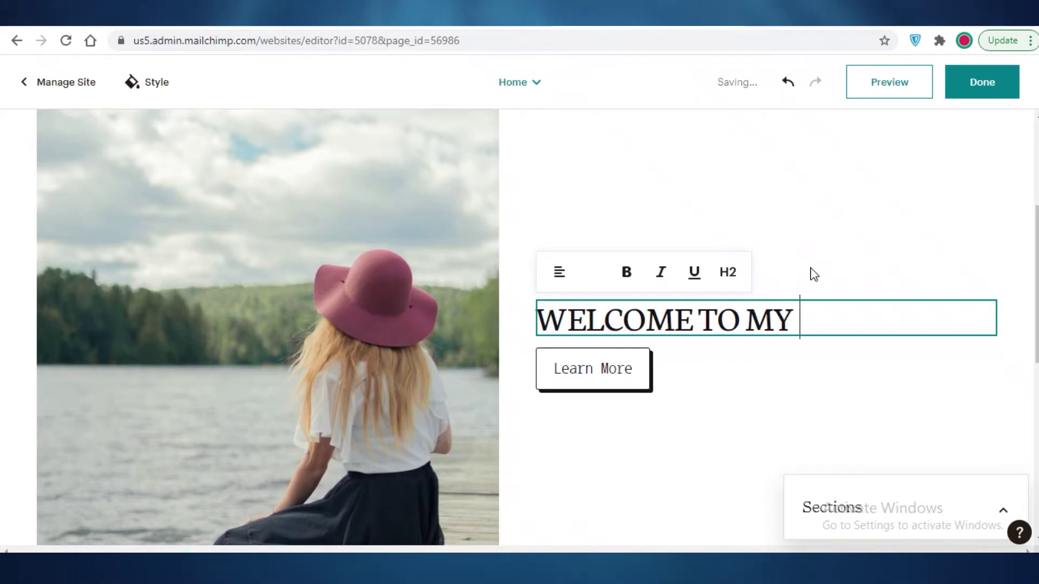
type(" LIFES ")
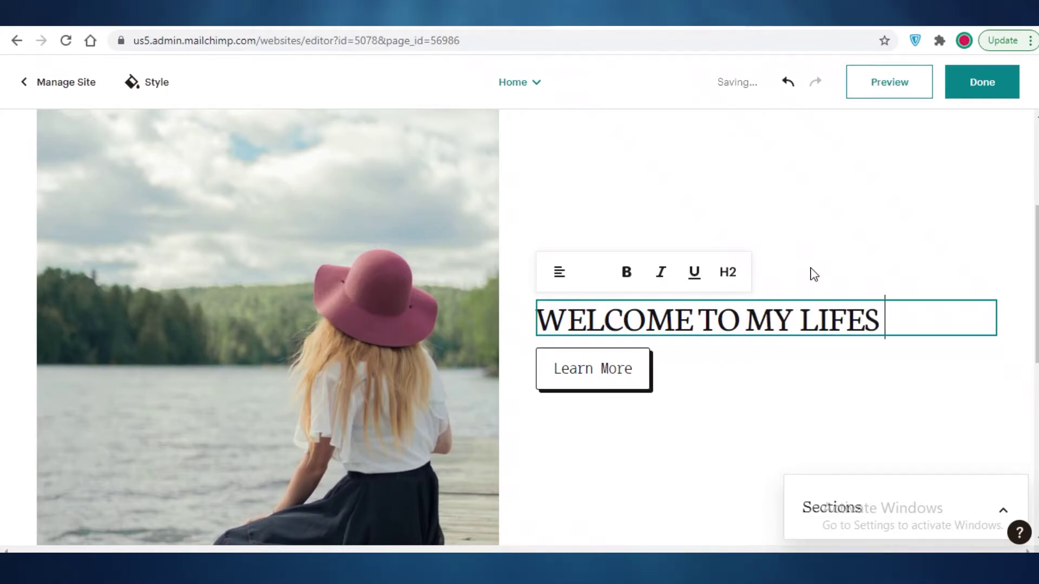
type("JOURNEY")
left_click(913, 220)
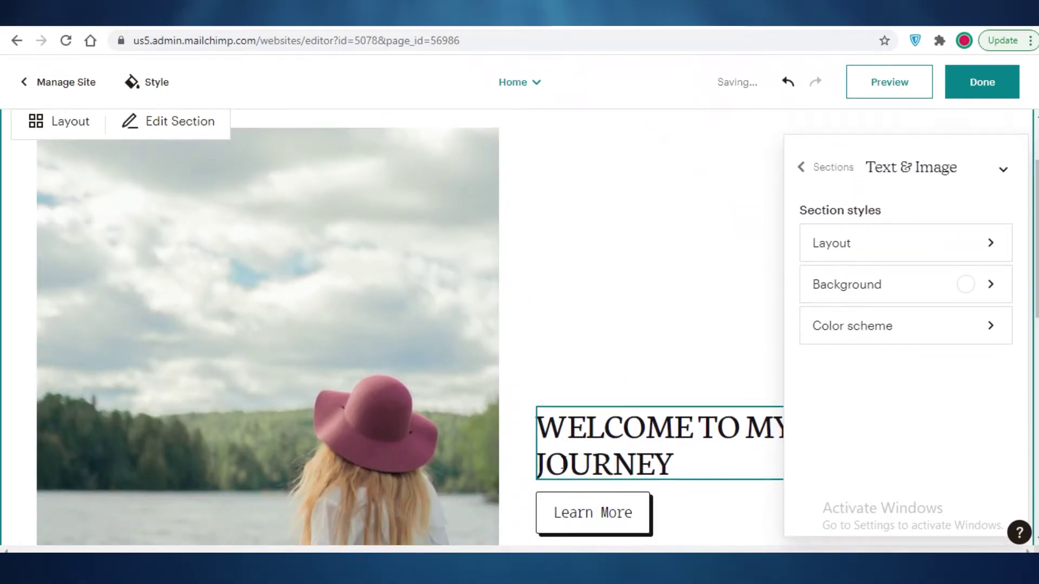
Delete the footer's heading and the line of text above its social icons.
scroll(573, 418, "down", 9)
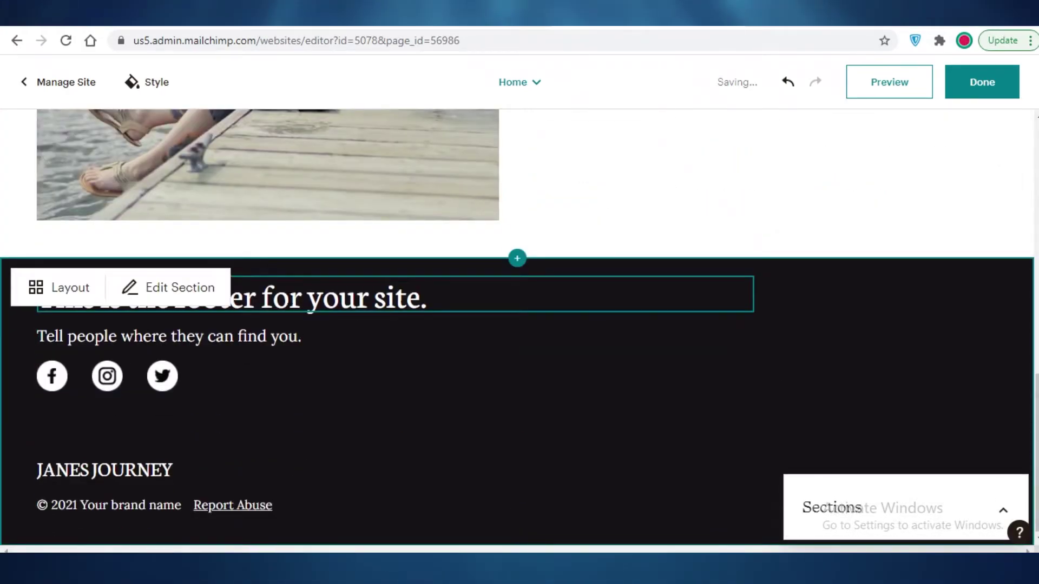
left_click(290, 295)
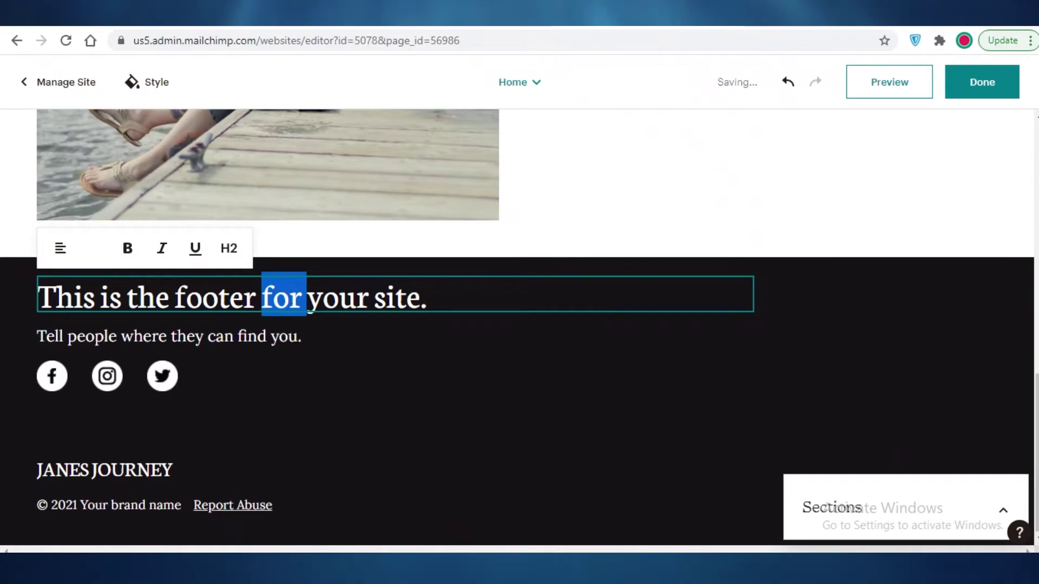
left_click(427, 294)
triple_click(453, 301)
key("BackSpace")
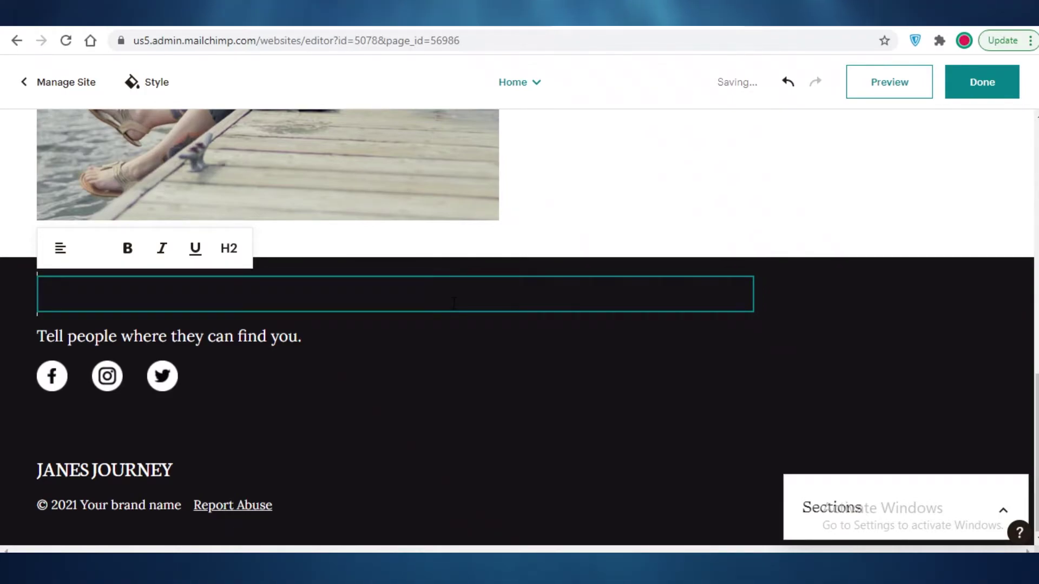
left_click(266, 337)
key("ctrl+a")
key("BackSpace")
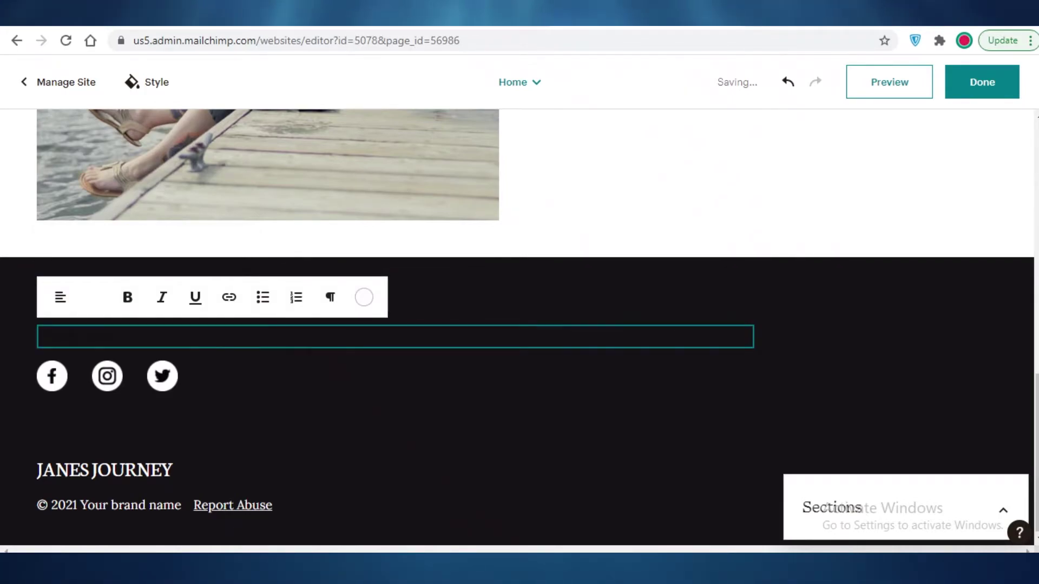
left_click(595, 286)
Finish editing the Home page and return to the site's page overview.
scroll(701, 262, "up", 10)
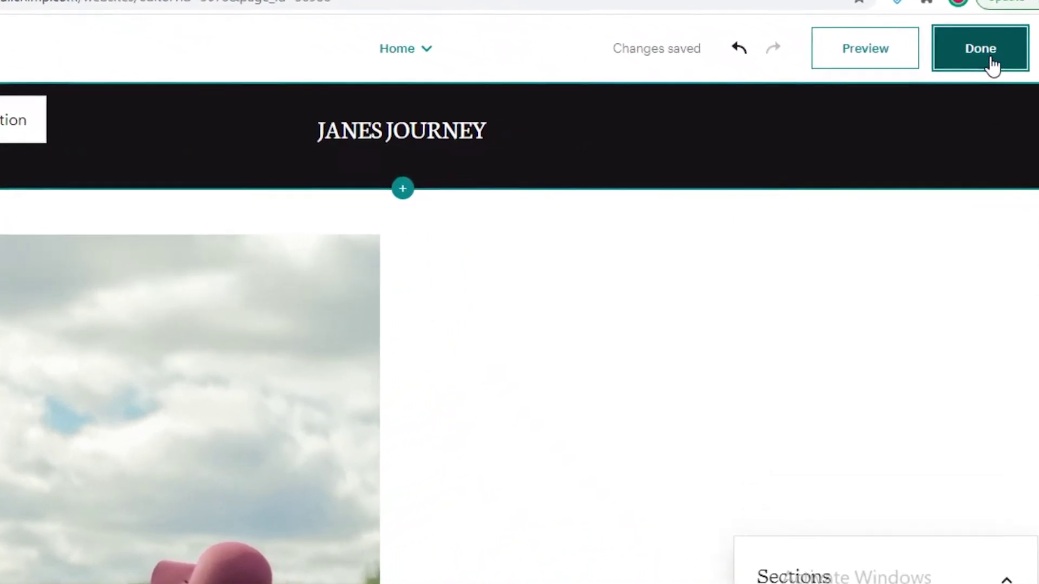
left_click(990, 88)
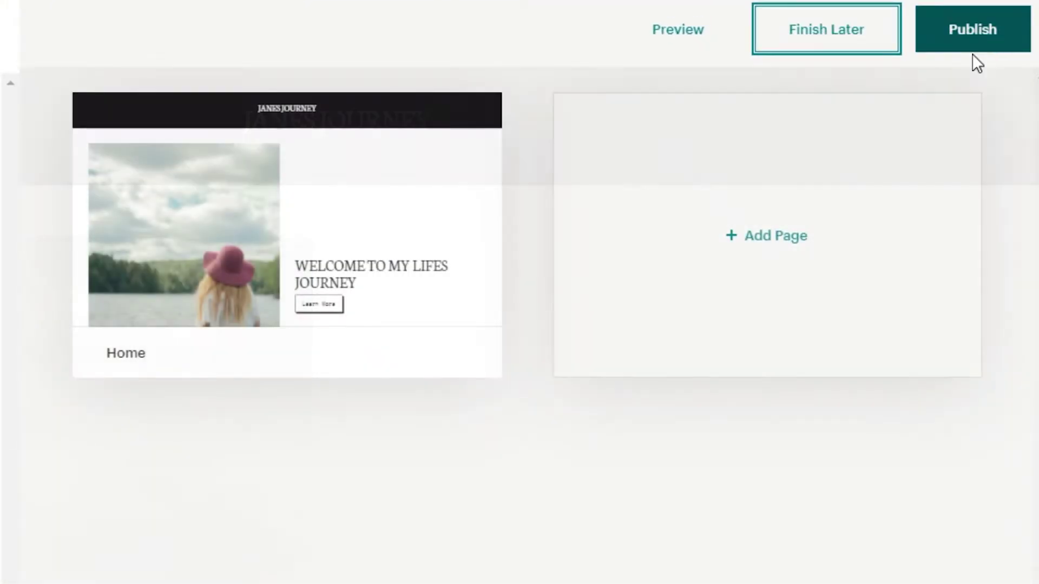
Publish the JANES JOURNEY website and open its live address, janes-journey.mailchimpsites.com.
left_click(994, 49)
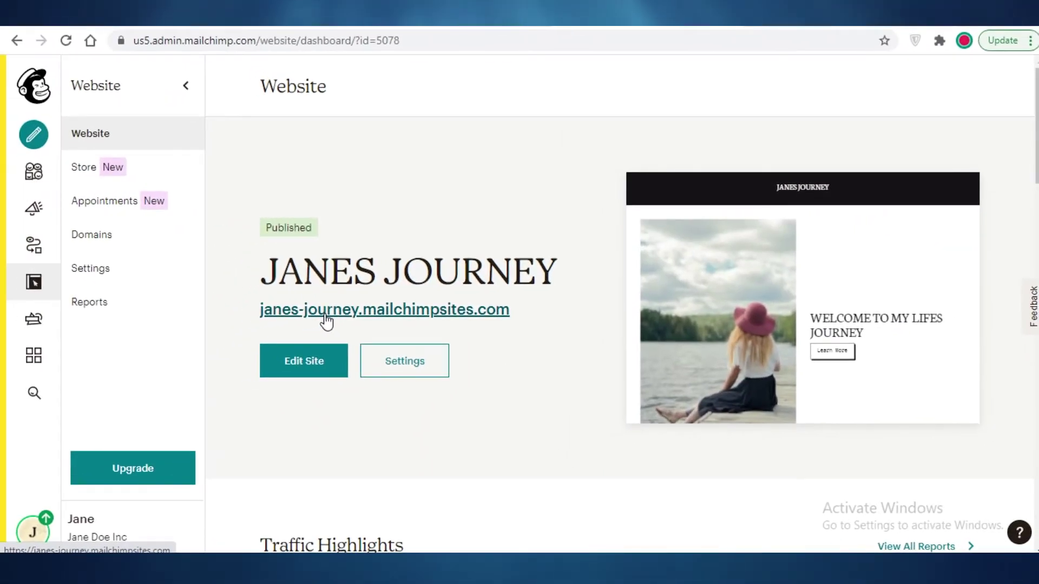
left_click(326, 312)
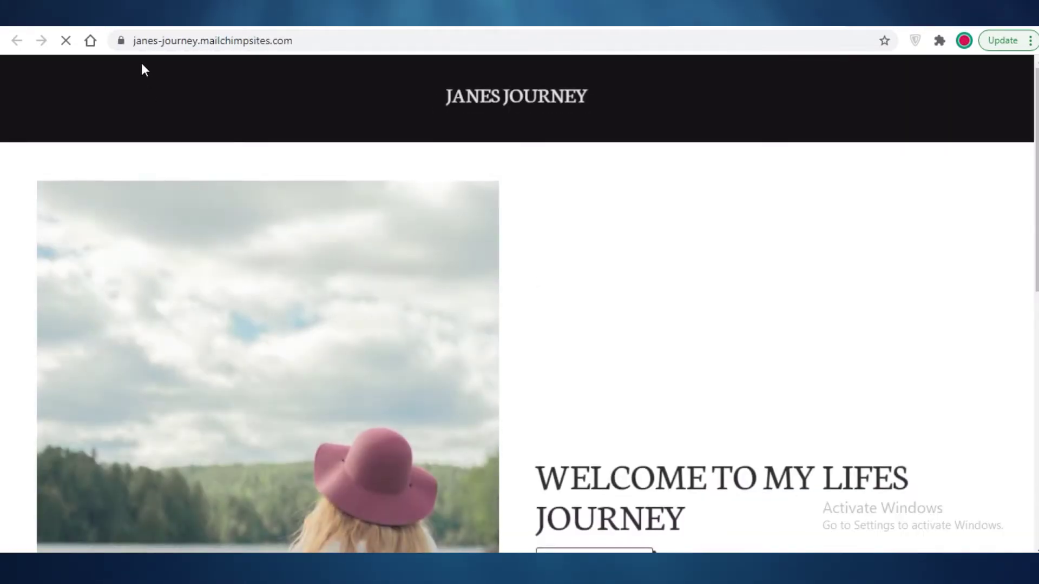
left_click(135, 44)
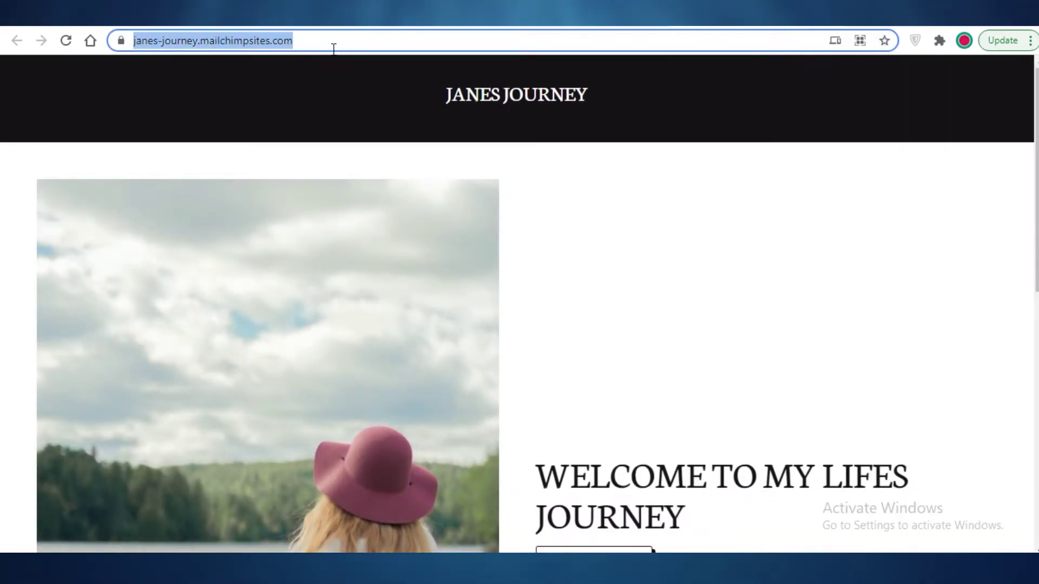
left_click(313, 184)
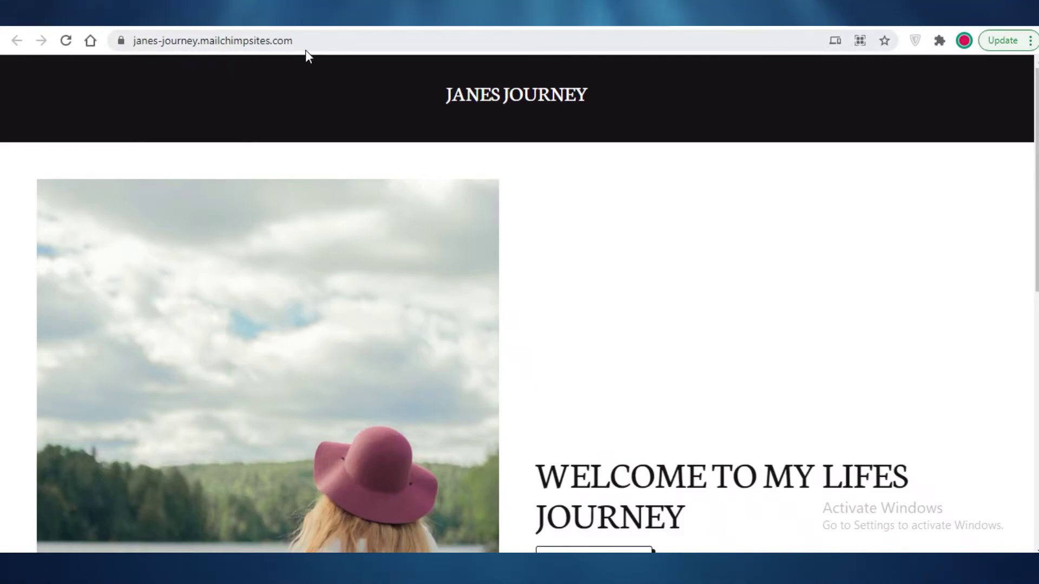
Check the published page from its header down to the footer.
scroll(279, 92, "down", 3)
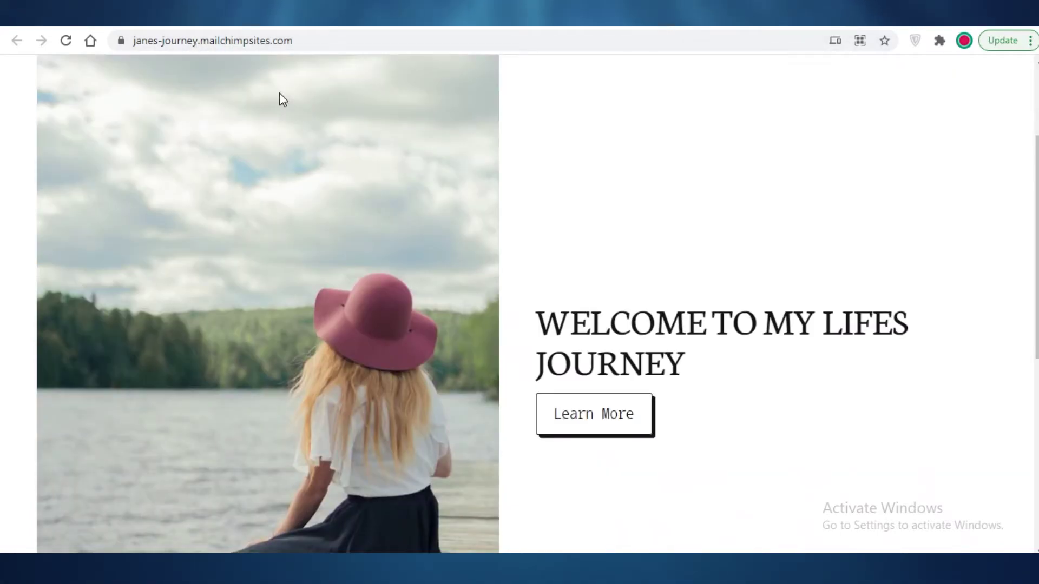
scroll(317, 169, "up", 3)
scroll(323, 183, "down", 10)
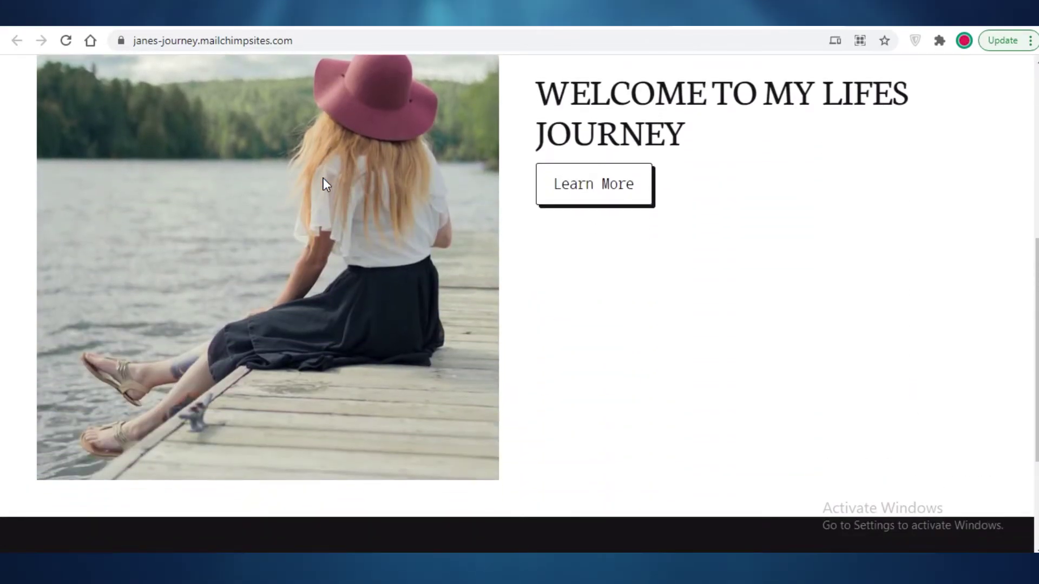
scroll(325, 185, "up", 10)
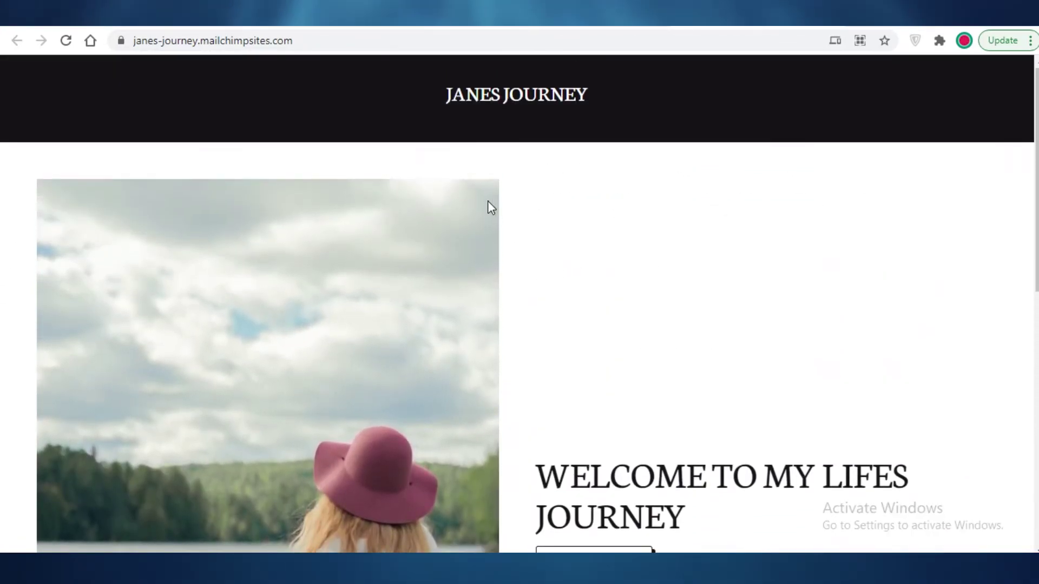
scroll(978, 230, "down", 3)
scroll(978, 230, "down", 3)
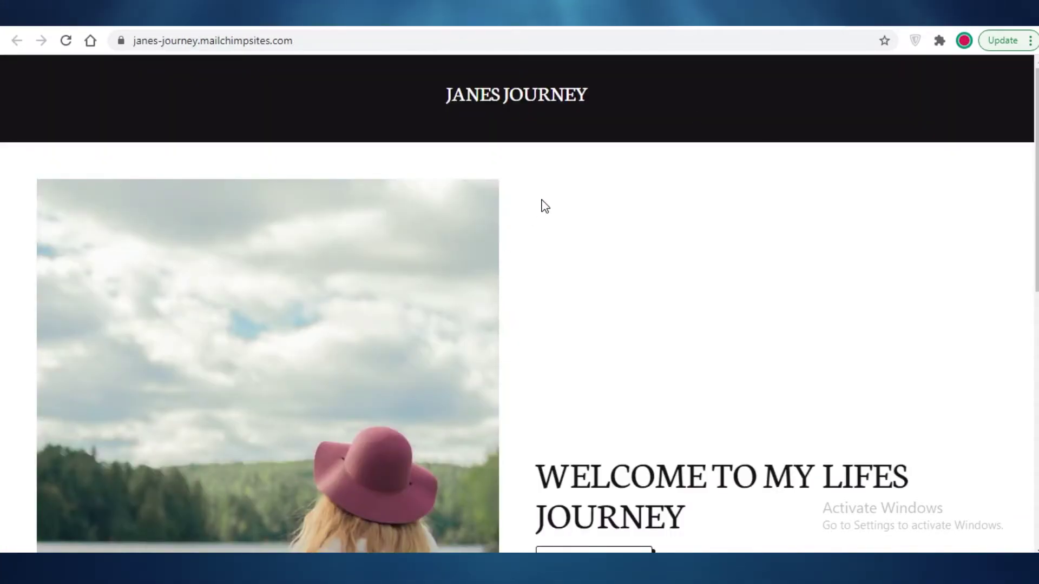
Return to the website dashboard and review its traffic highlights, recommendations, and the options for selling products and offering services.
scroll(541, 162, "down", 1)
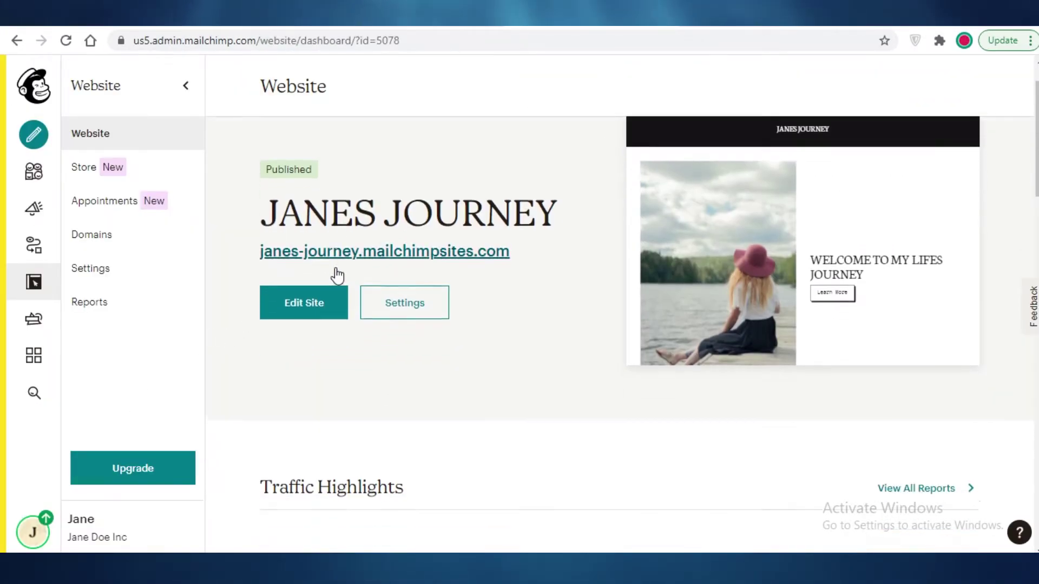
scroll(325, 244, "down", 3)
scroll(325, 200, "up", 1)
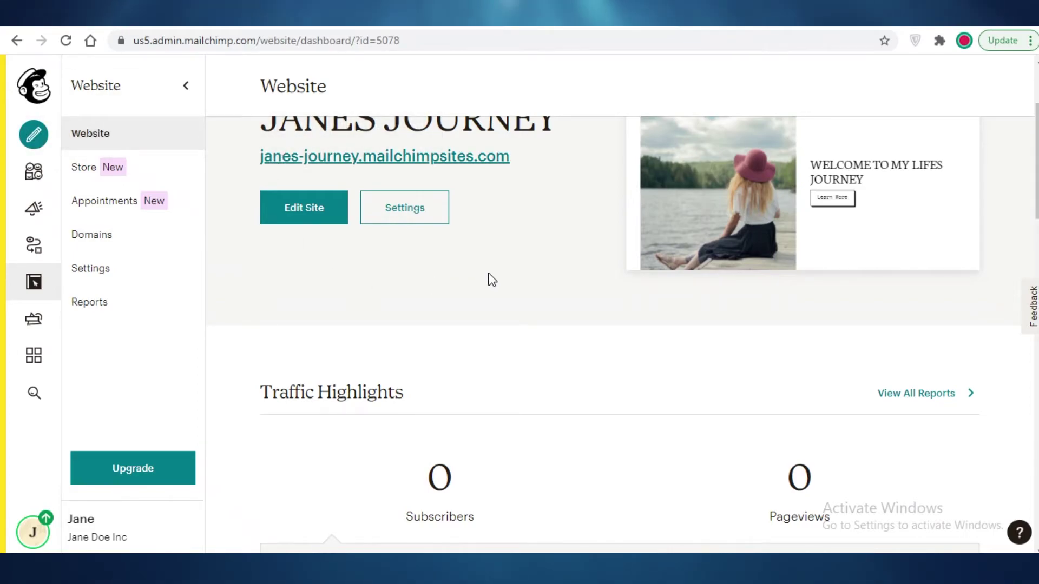
scroll(271, 208, "down", 2)
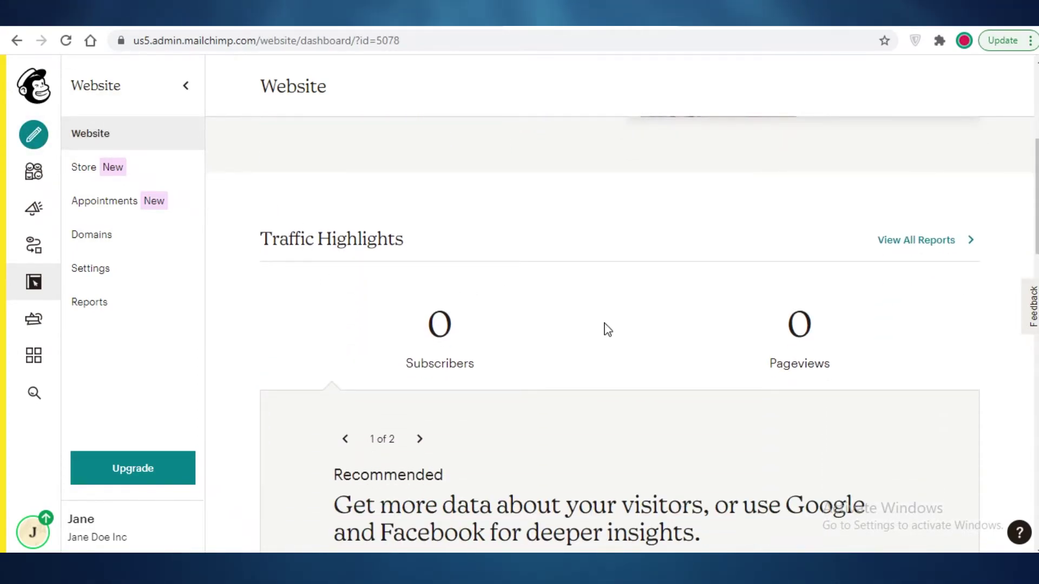
scroll(521, 274, "down", 2)
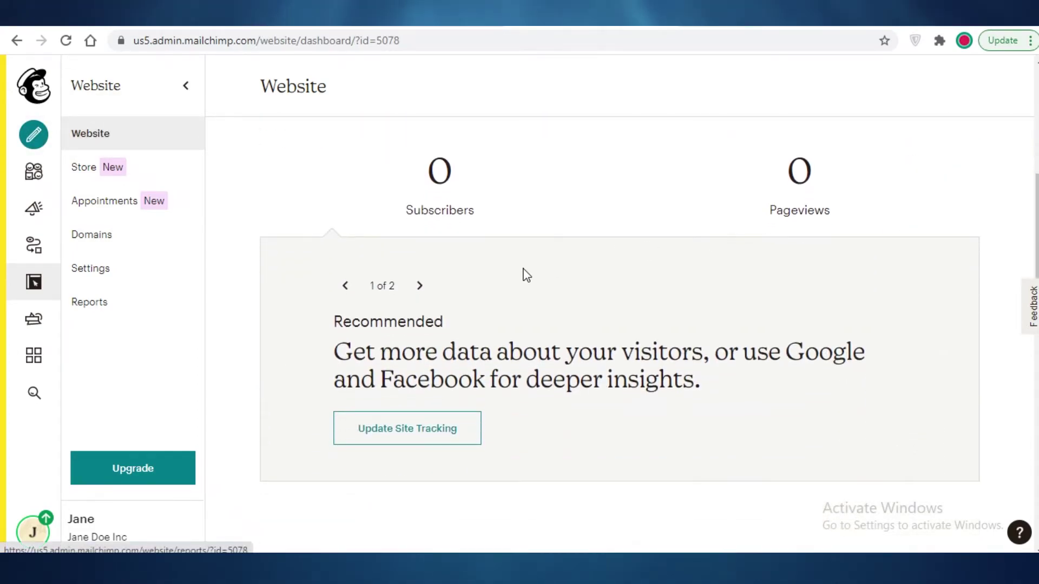
left_click(420, 285)
scroll(364, 226, "down", 4)
scroll(364, 226, "down", 4)
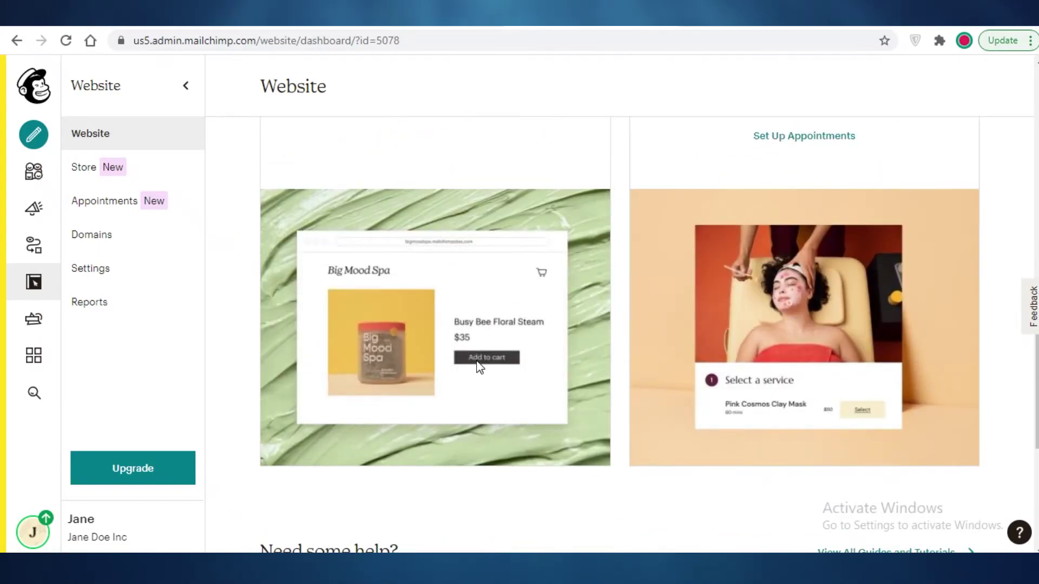
scroll(478, 366, "up", 6)
scroll(474, 384, "down", 4)
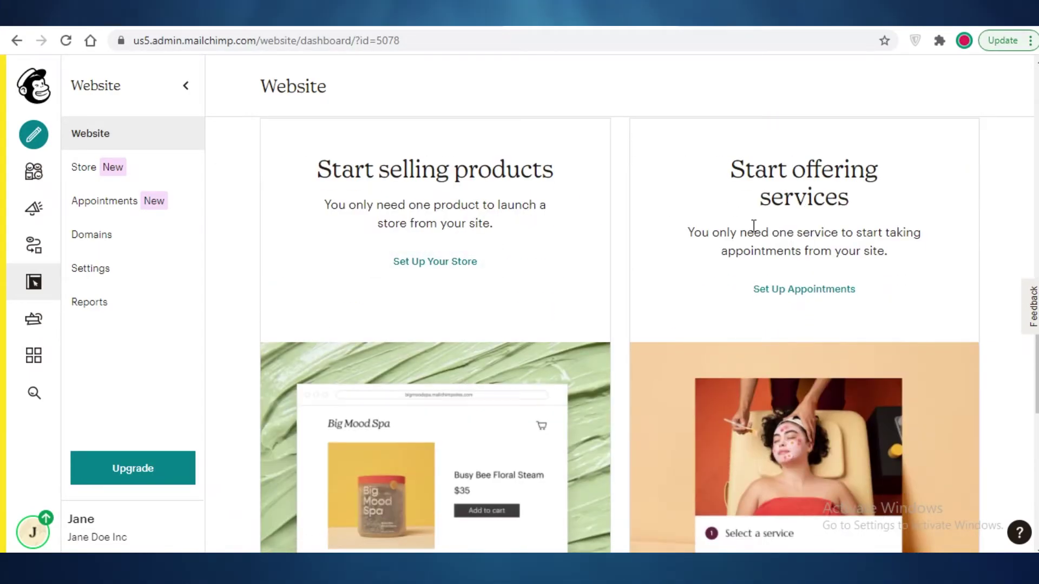
scroll(753, 225, "down", 4)
scroll(752, 254, "up", 5)
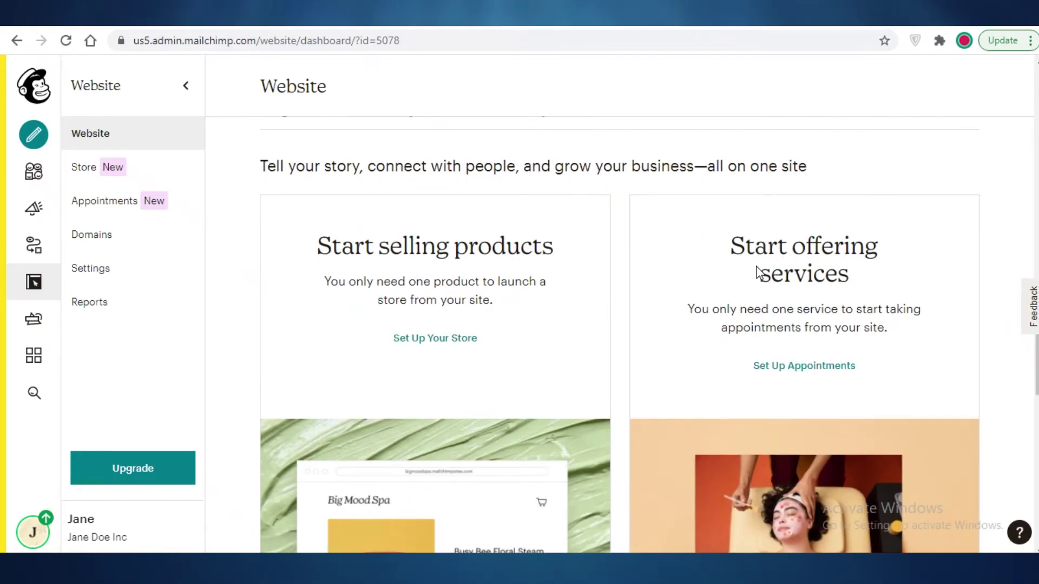
Open the site's settings and review the site title, domain, pop-up form, site tracking and site status entries.
left_click(99, 134)
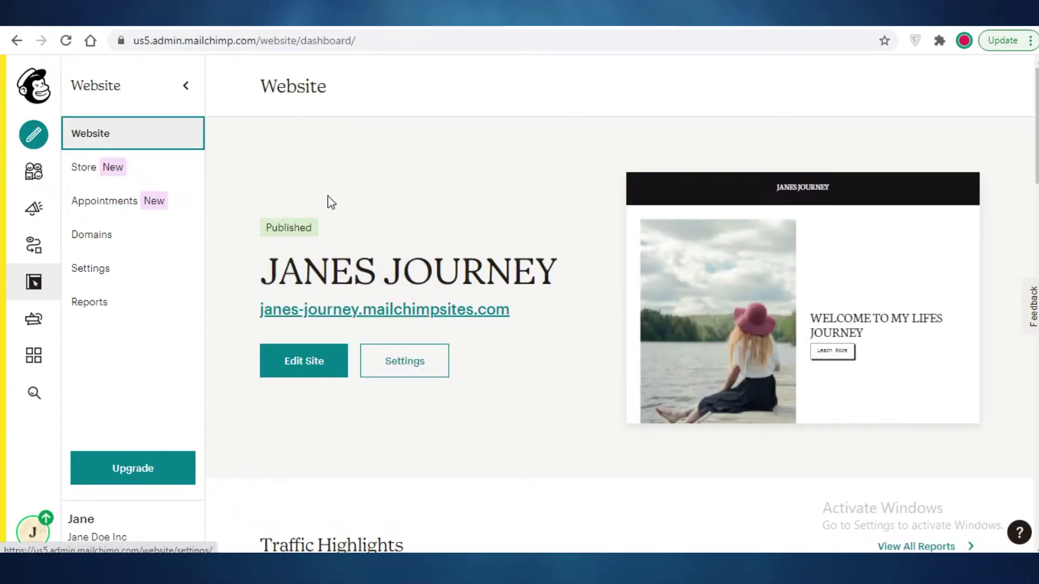
scroll(346, 216, "down", 2)
left_click(391, 209)
scroll(582, 241, "down", 4)
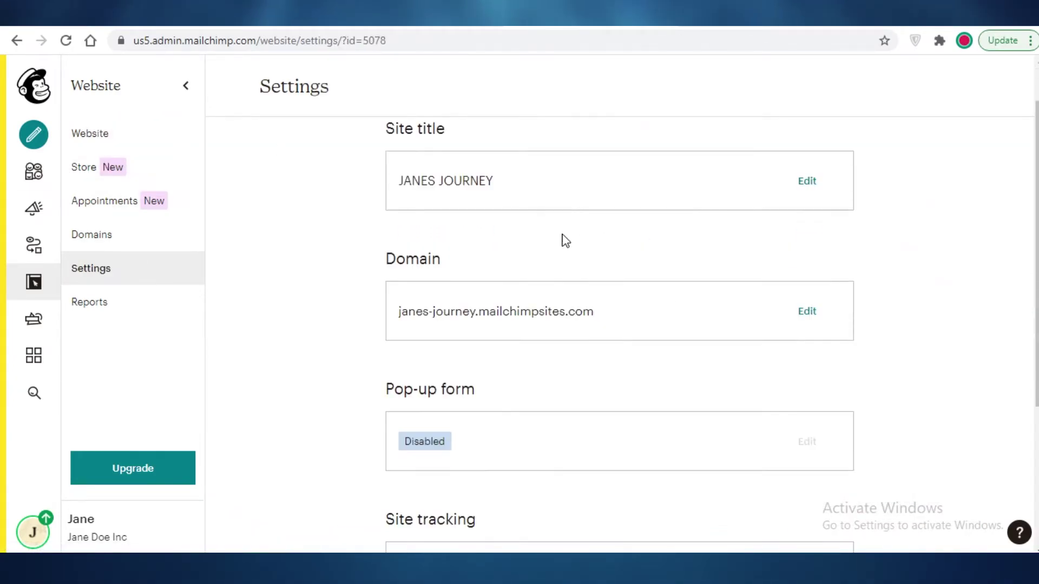
scroll(341, 233, "up", 4)
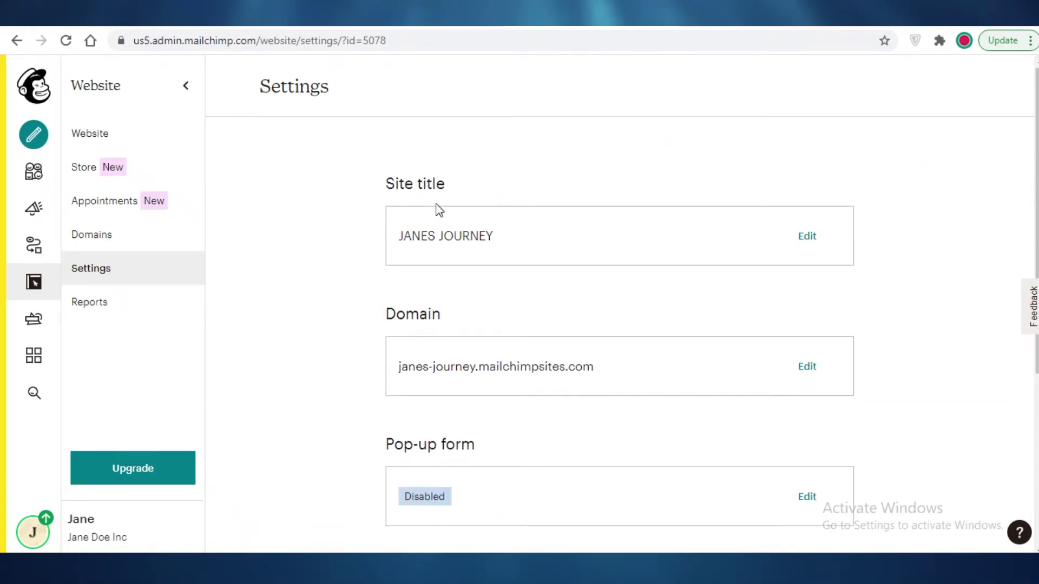
scroll(487, 221, "down", 3)
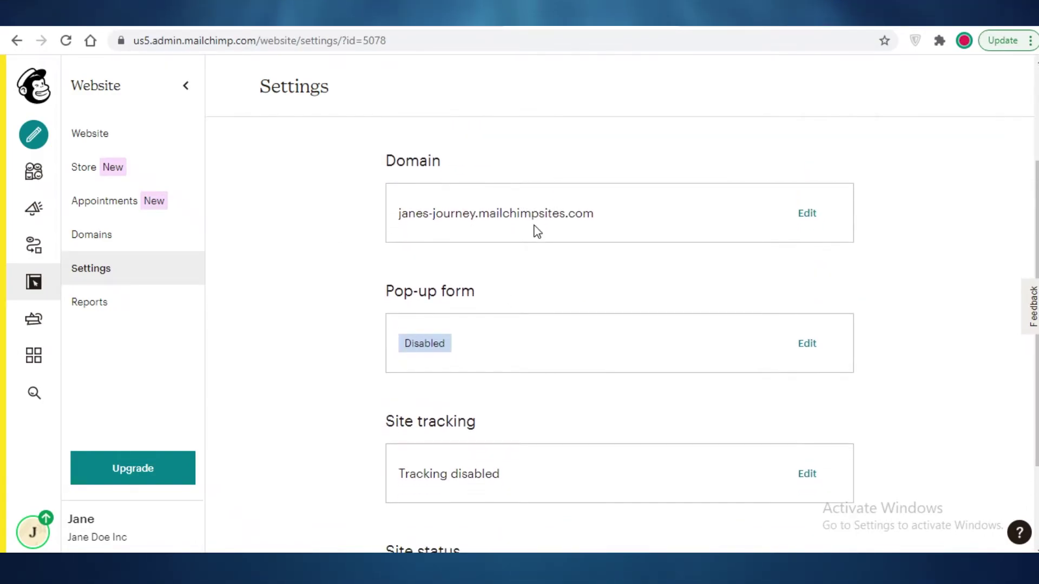
scroll(539, 238, "down", 1)
scroll(541, 246, "down", 2)
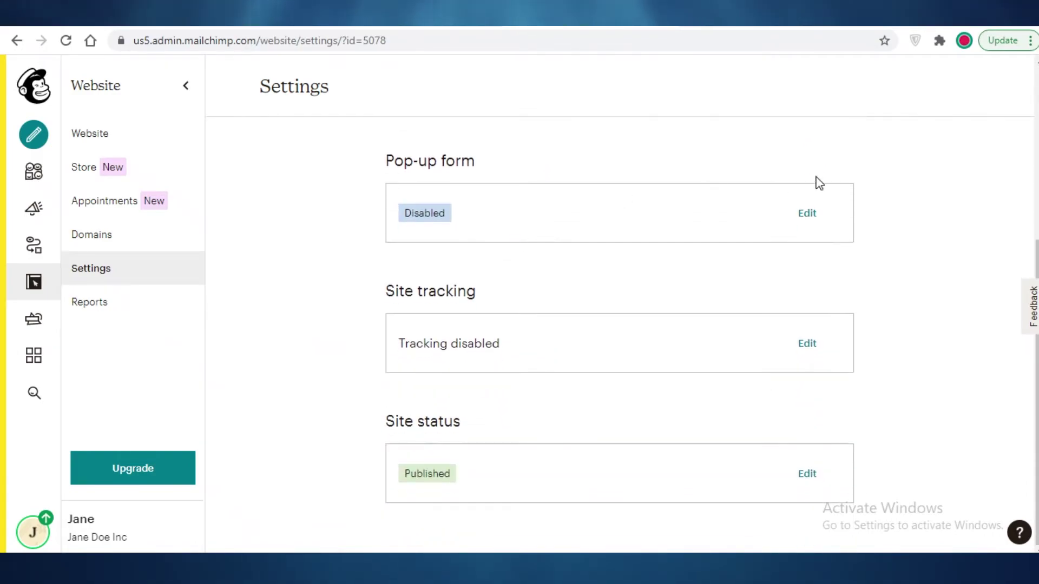
left_click(813, 227)
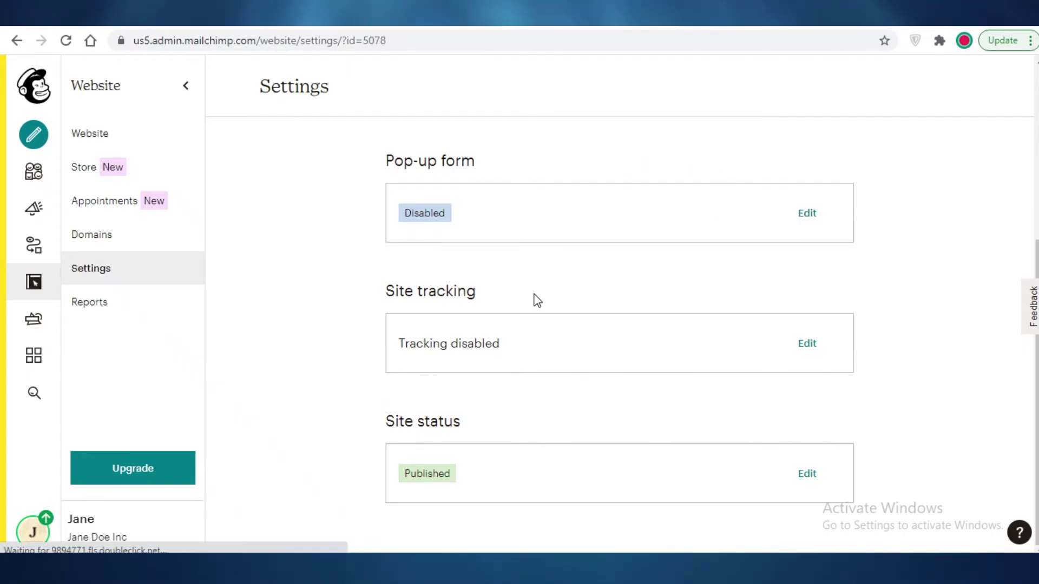
Edit the site tracking settings to enable Track with Mailchimp, Track with Facebook Pixel and Facebook Limited Data Use.
left_click(806, 343)
scroll(541, 336, "down", 4)
scroll(324, 224, "up", 2)
left_click(235, 256)
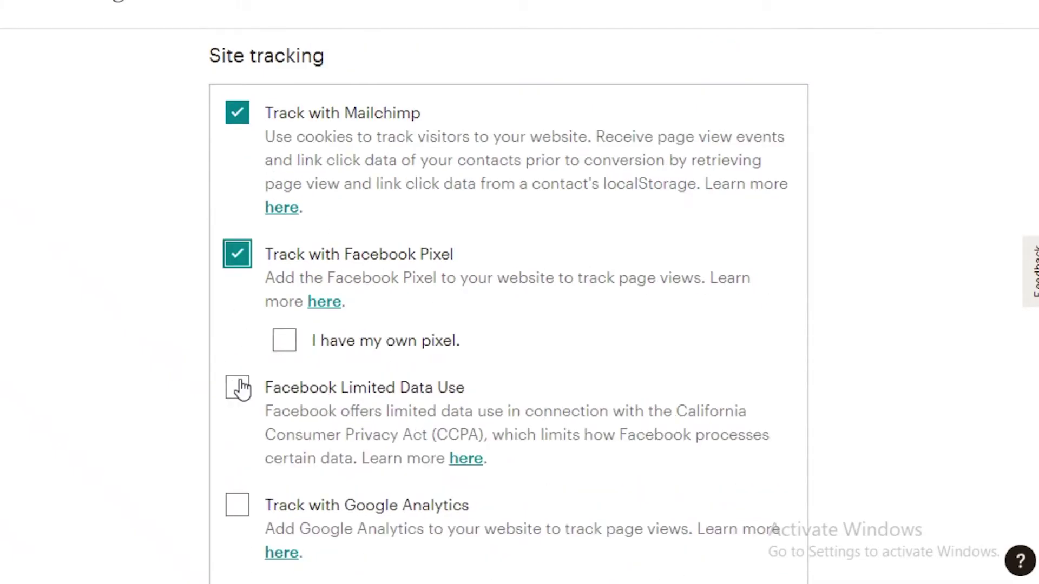
left_click(278, 349)
left_click(278, 349)
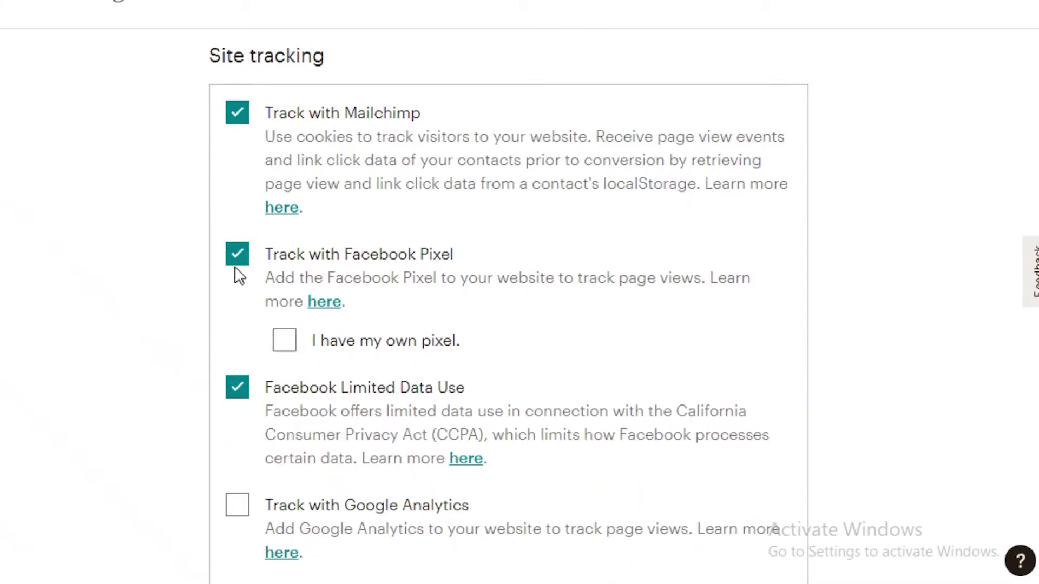
Enable Track with Google Analytics and Google Restricted Data Processing, agree to the additional terms, and try to save without an Analytics ID.
scroll(241, 276, "down", 4)
left_click(241, 318)
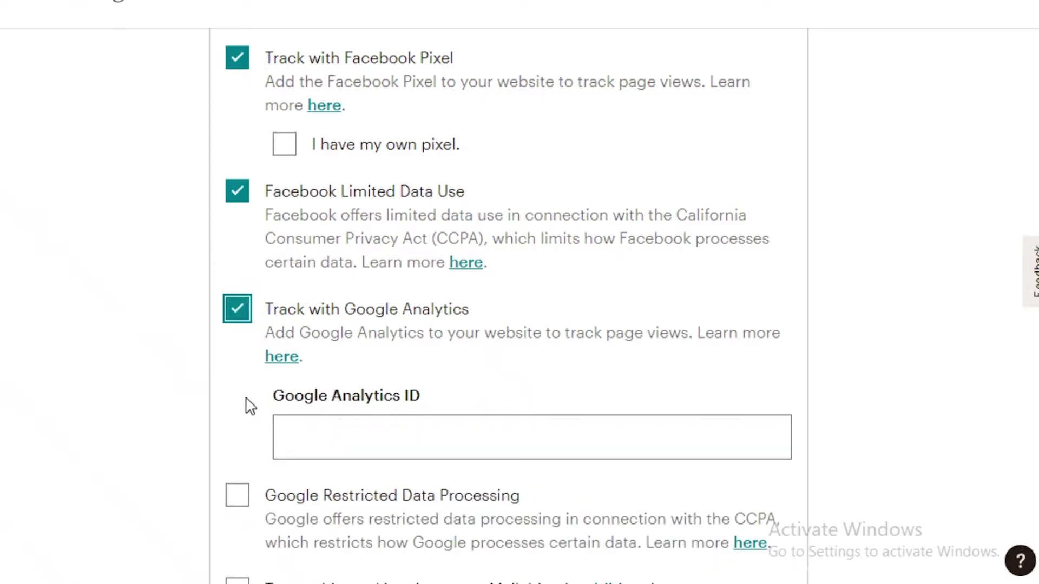
scroll(248, 406, "down", 5)
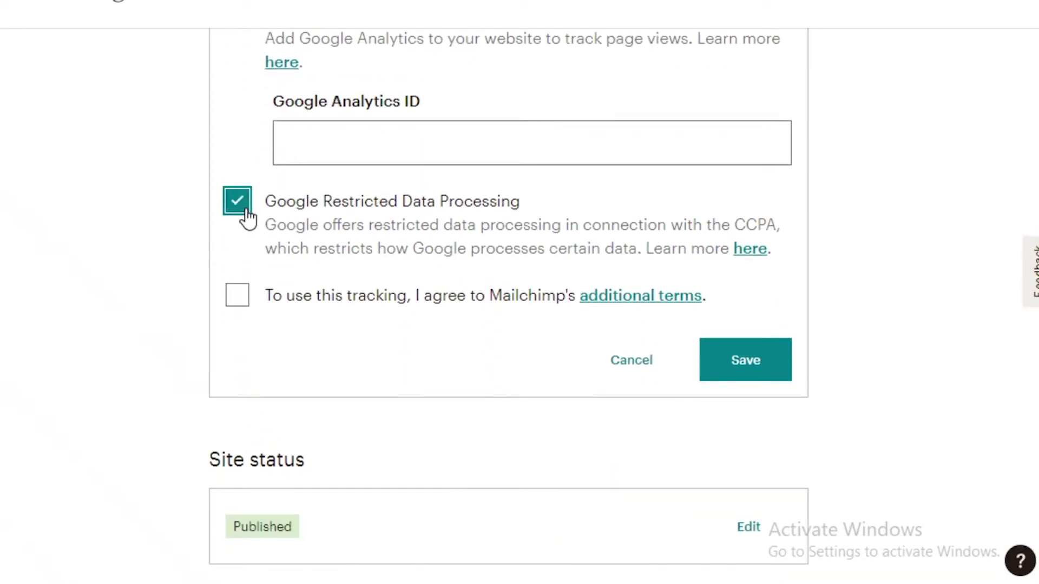
scroll(257, 251, "up", 9)
scroll(260, 257, "down", 10)
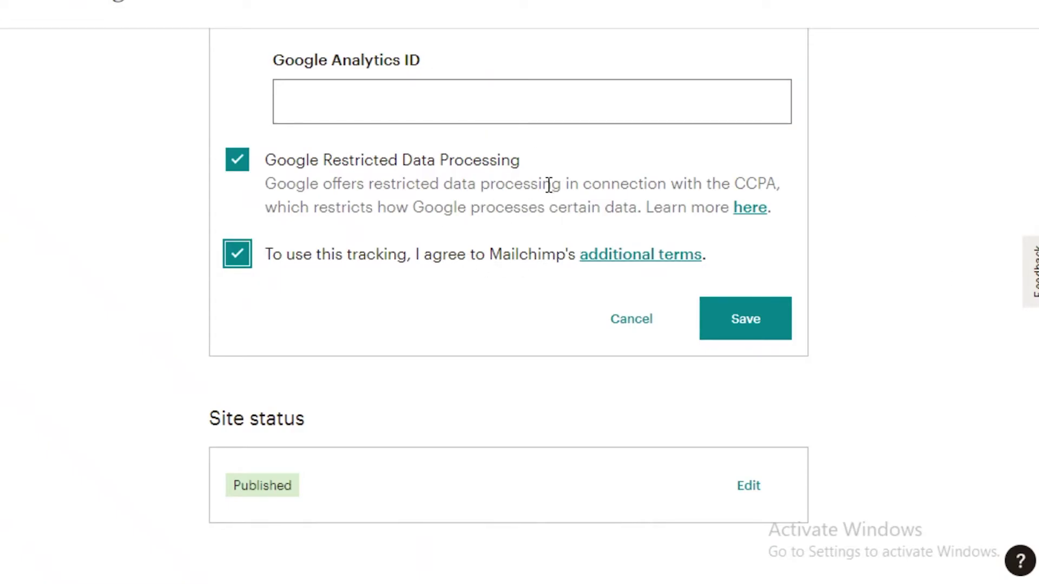
left_click(773, 341)
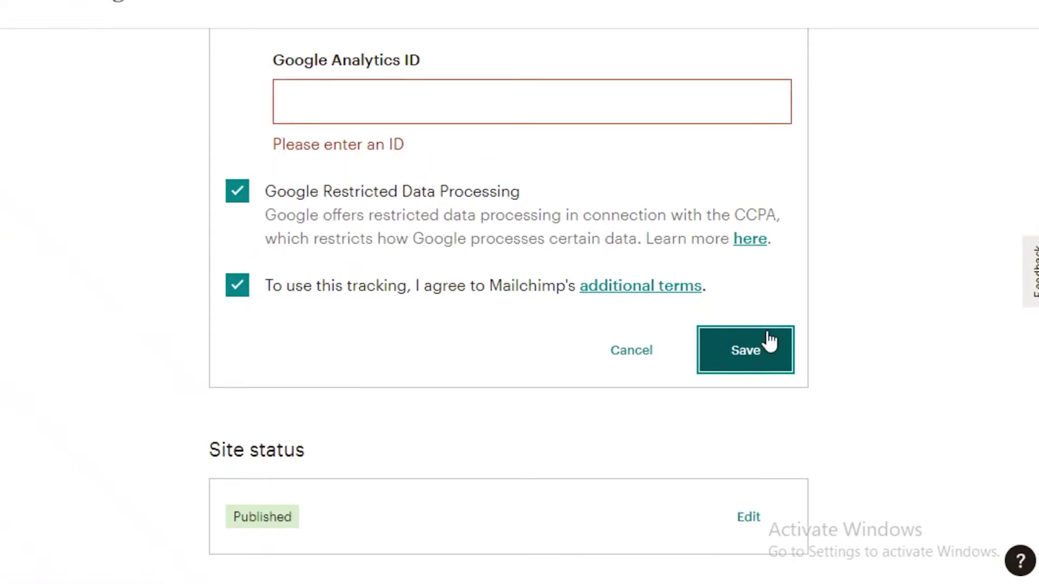
Turn off Track with Google Analytics and save the site tracking settings.
scroll(303, 294, "up", 5)
left_click(238, 277)
scroll(541, 379, "down", 3)
left_click(777, 326)
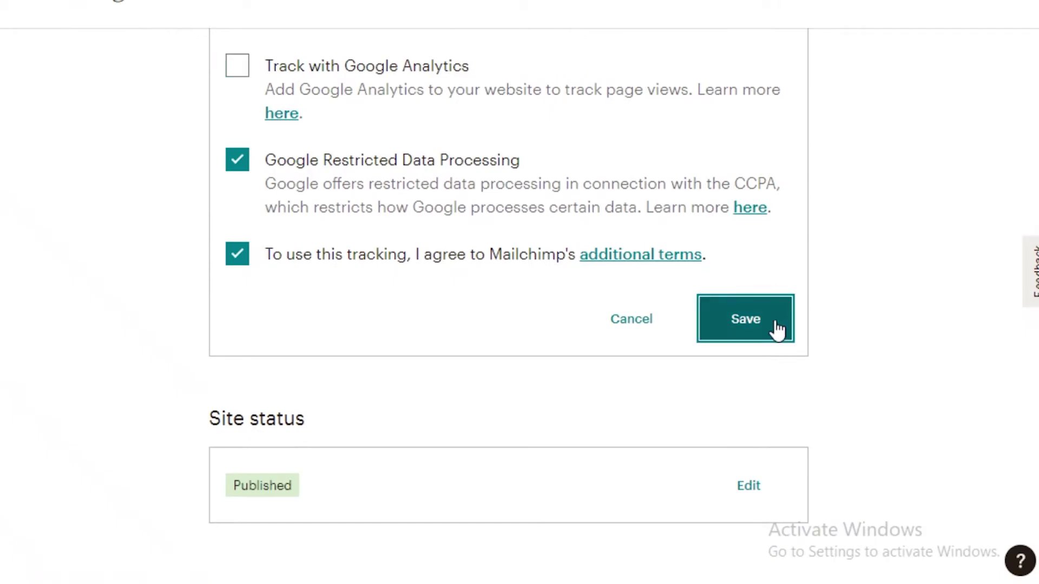
Check the selected site tracking options and open the site status setting for editing.
scroll(160, 129, "up", 4)
scroll(161, 132, "up", 3)
scroll(184, 151, "down", 5)
scroll(206, 173, "up", 9)
scroll(9, 269, "down", 10)
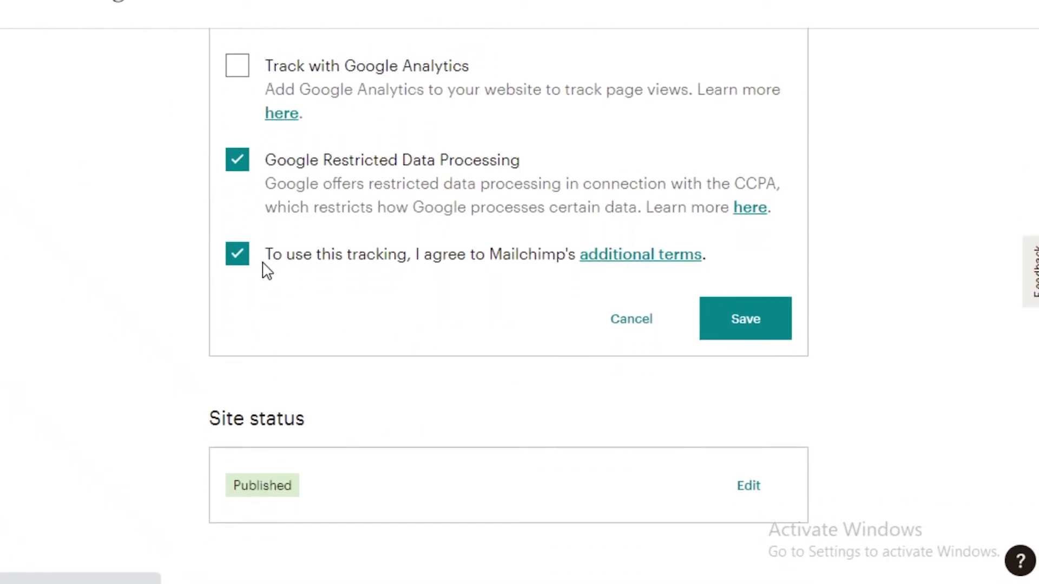
left_click(749, 487)
scroll(368, 303, "down", 4)
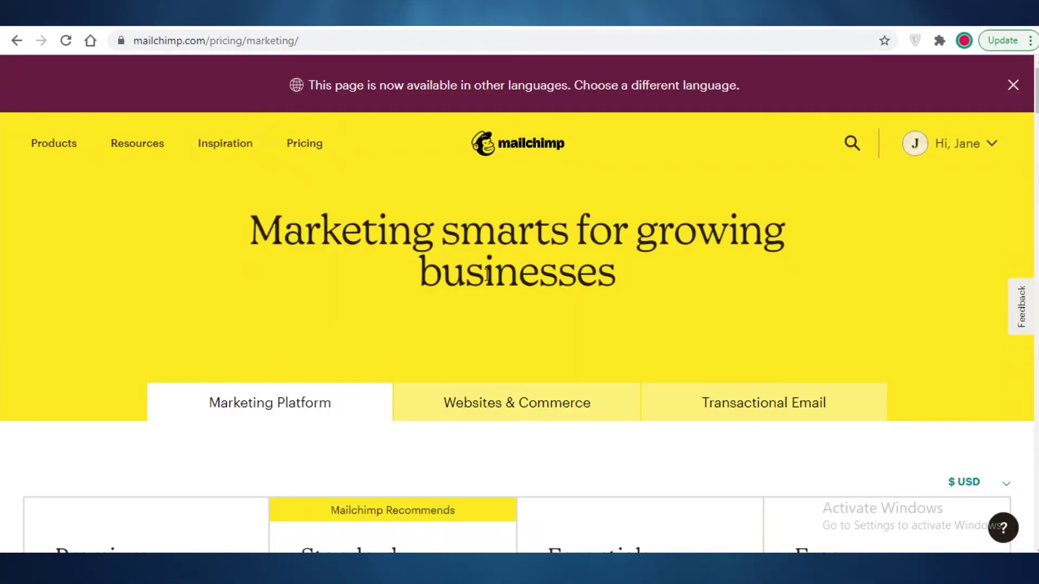
Compare the prices, contact limits and included features of the Premium, Standard, Essentials and Free plans on the Marketing Platform pricing page.
scroll(577, 273, "down", 6)
scroll(579, 278, "down", 3)
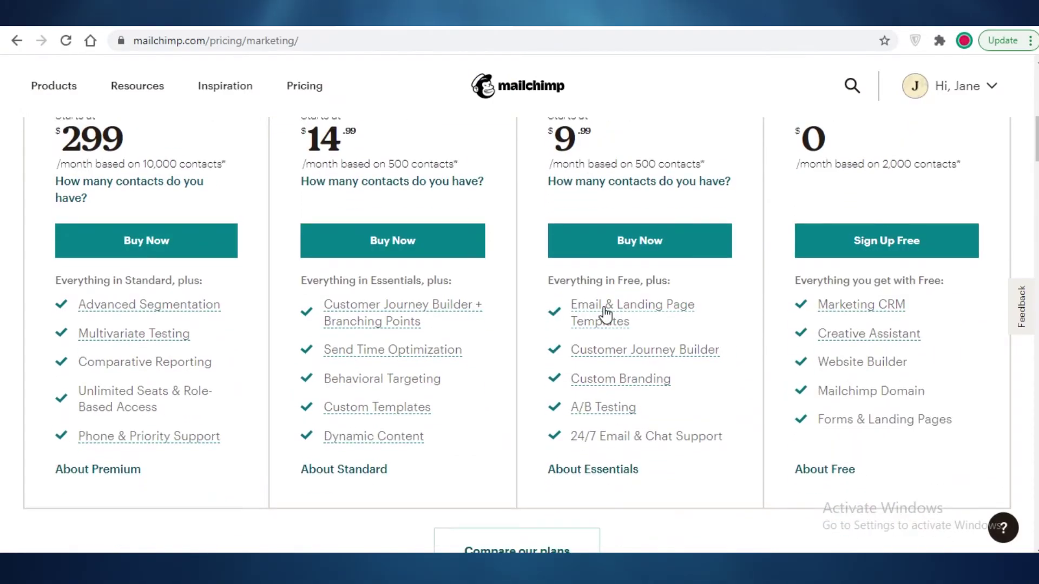
scroll(607, 302, "up", 2)
scroll(881, 274, "up", 1)
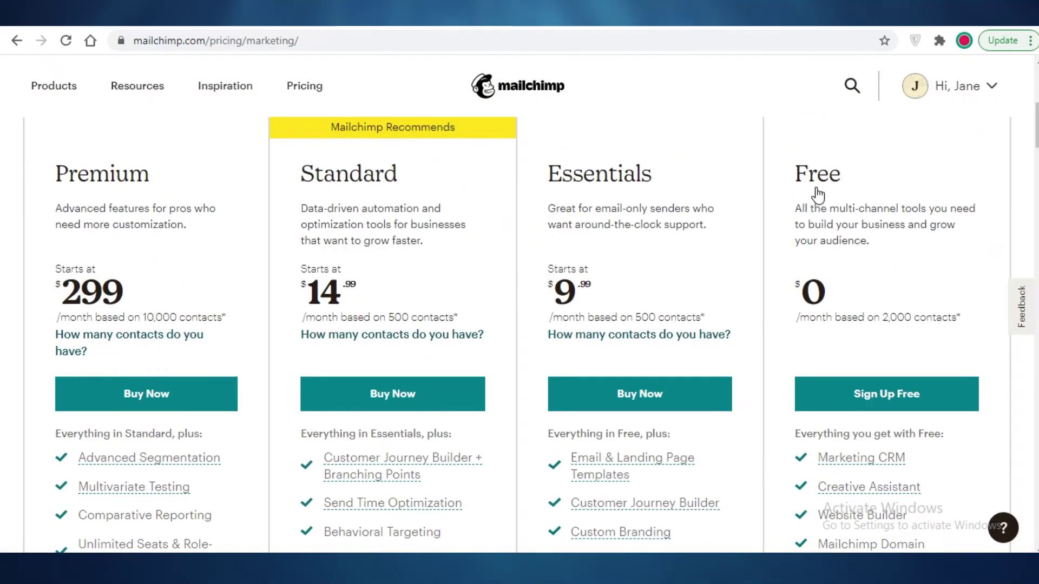
scroll(861, 187, "down", 5)
scroll(862, 271, "up", 3)
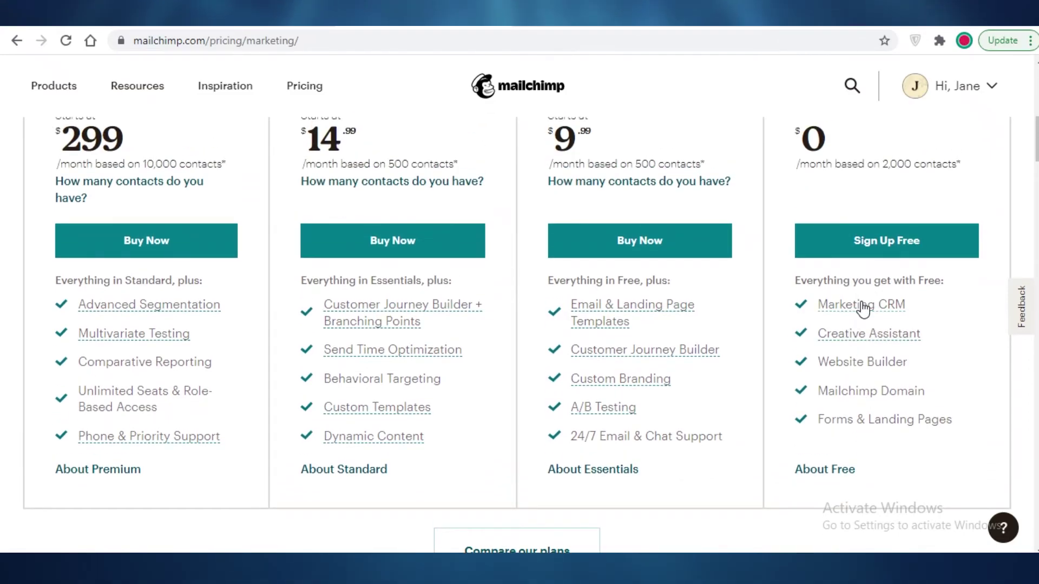
scroll(865, 427, "up", 1)
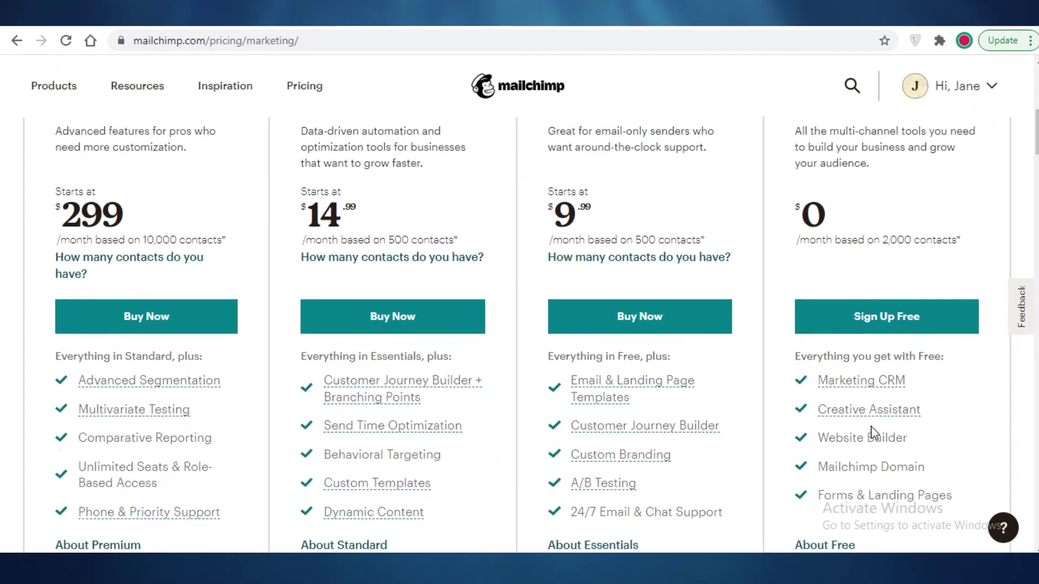
scroll(861, 243, "up", 2)
scroll(1017, 319, "down", 4)
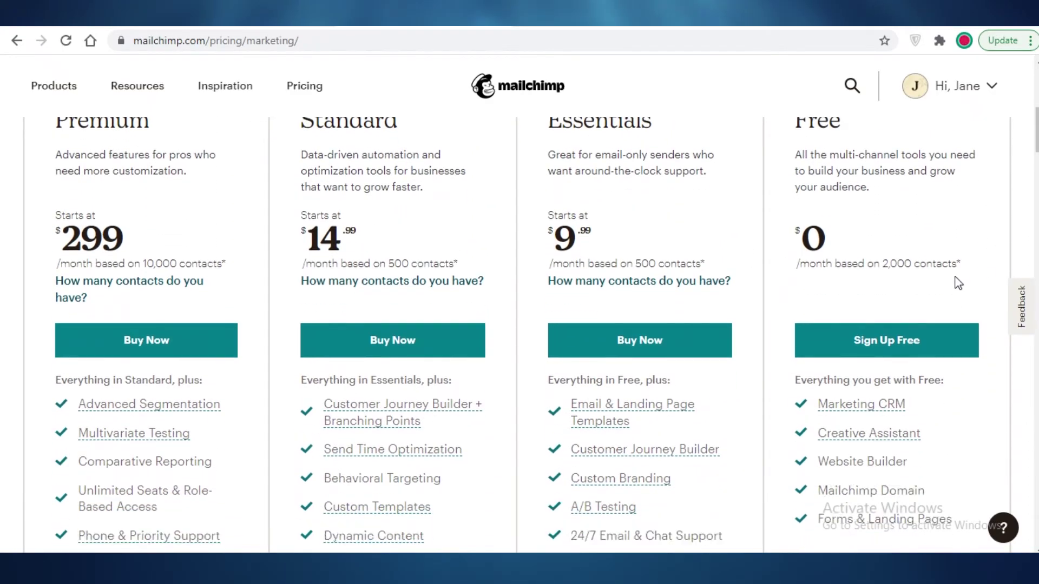
Review the starting prices and feature lists of the Essentials and Free plans against the higher plans.
scroll(926, 320, "up", 2)
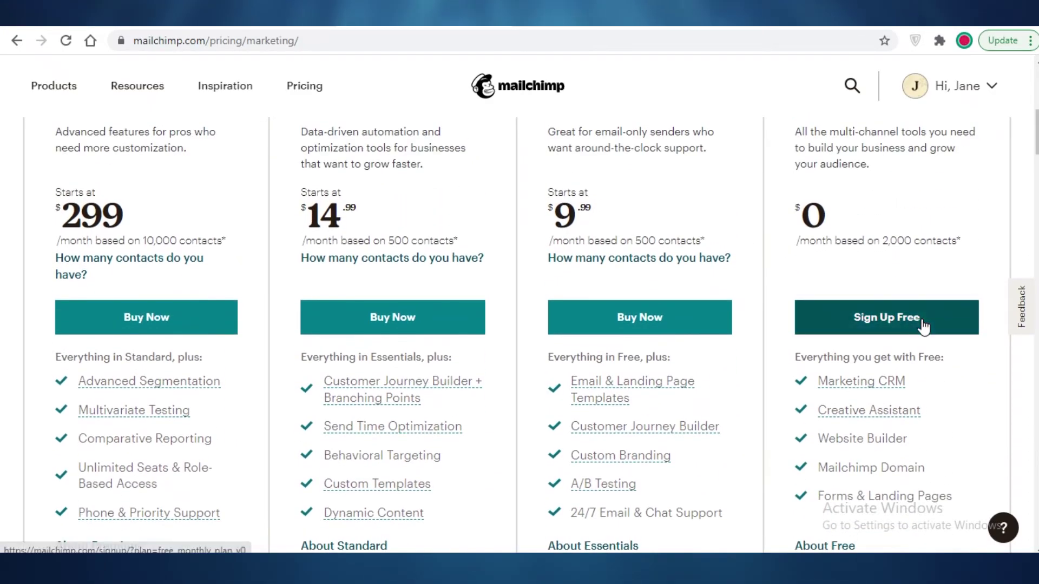
scroll(599, 235, "up", 2)
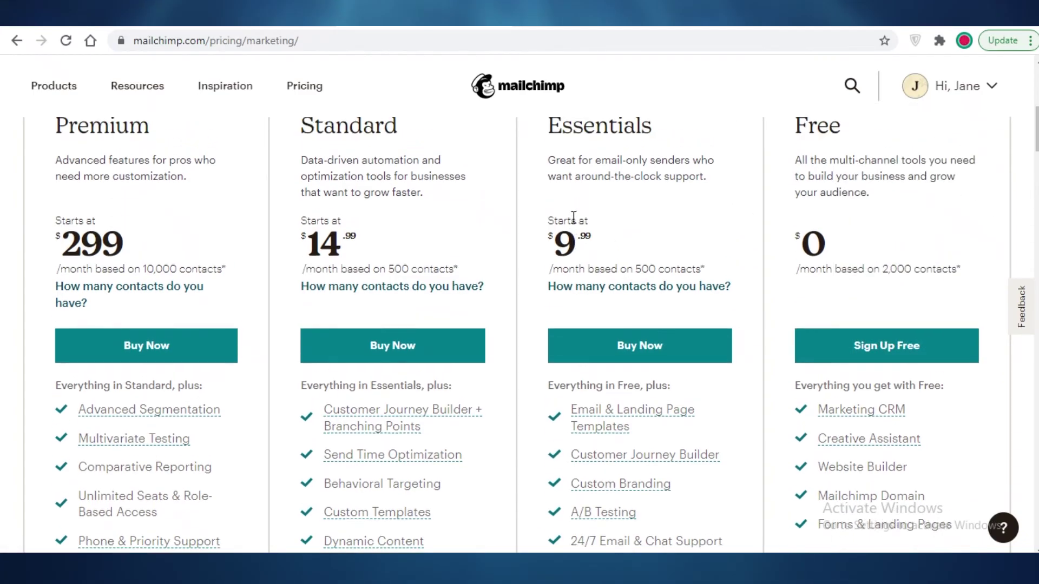
scroll(585, 260, "down", 2)
scroll(587, 259, "down", 5)
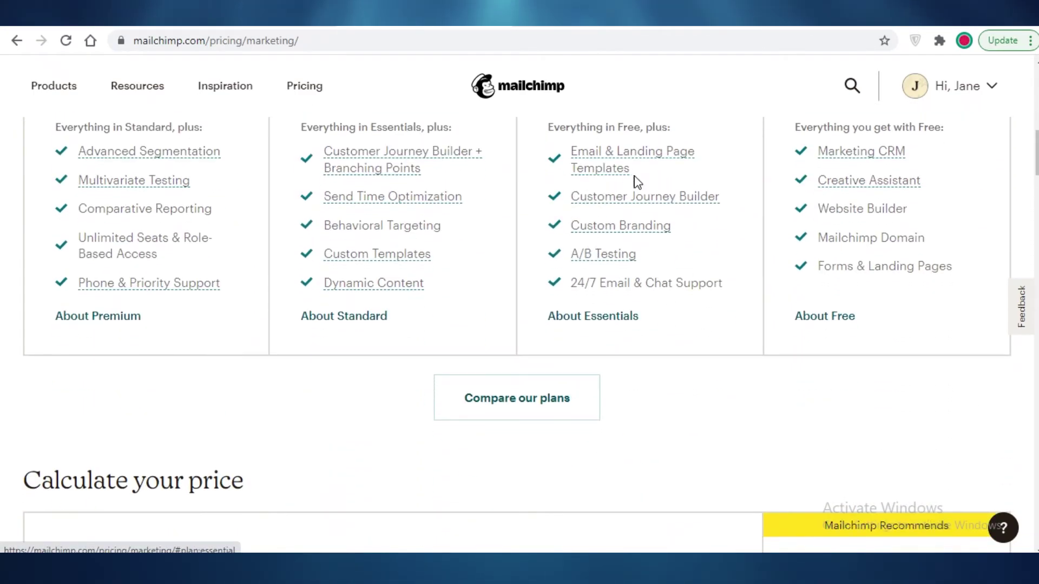
scroll(649, 216, "up", 4)
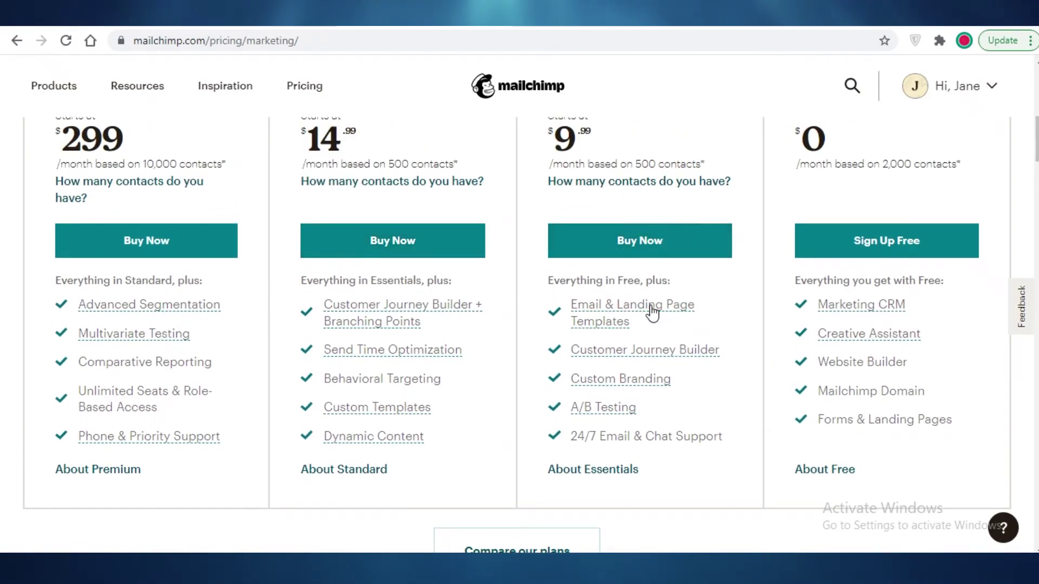
scroll(871, 264, "up", 4)
scroll(907, 287, "down", 7)
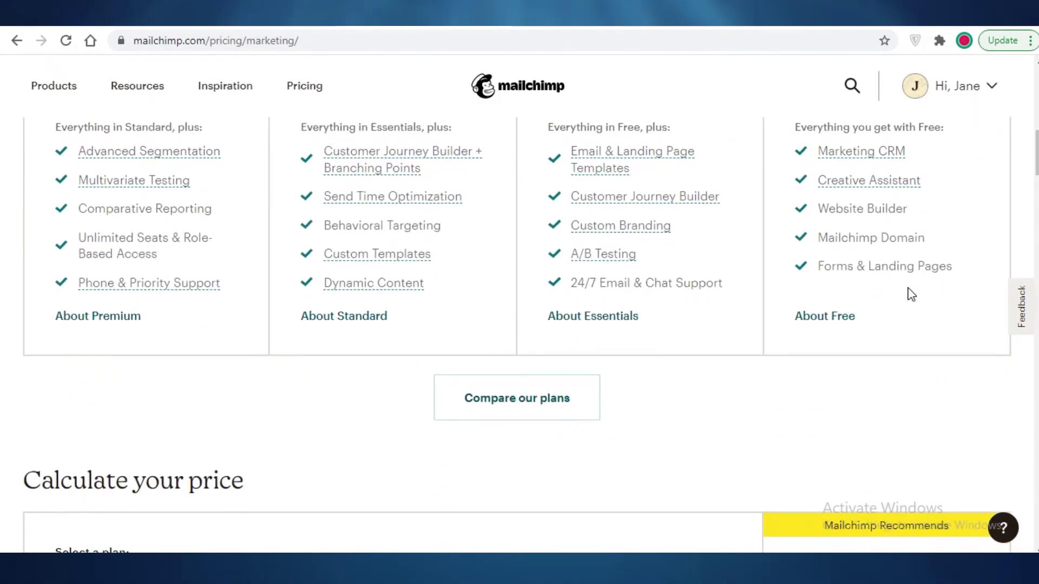
scroll(848, 282, "up", 3)
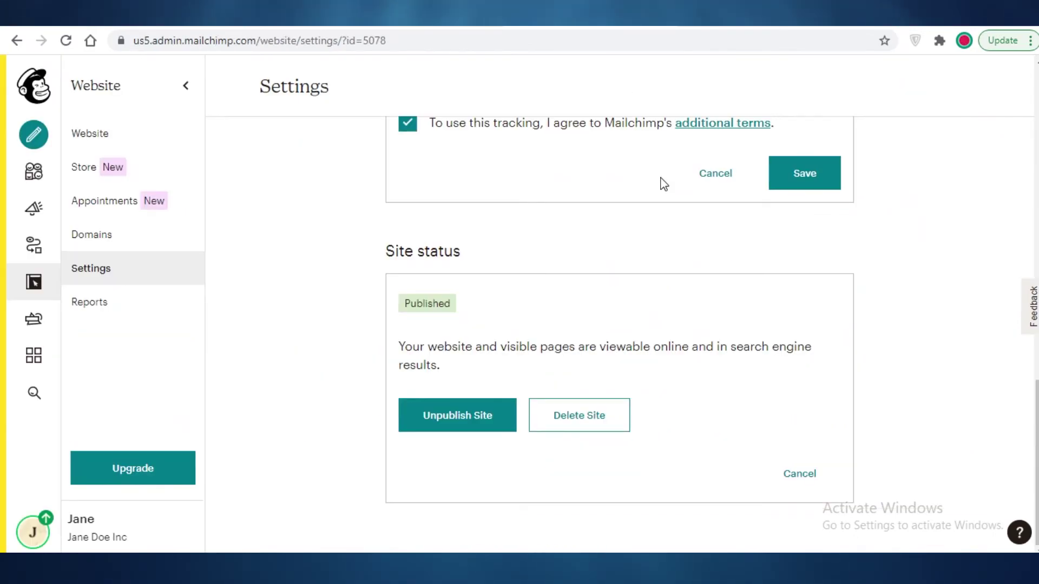
Leave the site settings and open the Website dashboard of the published site.
scroll(661, 181, "up", 10)
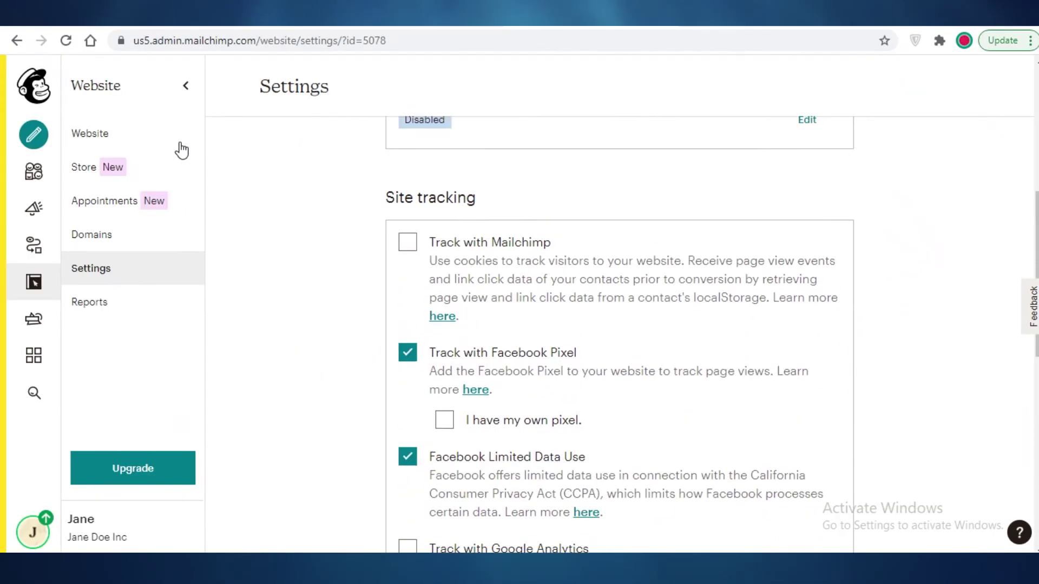
left_click(185, 86)
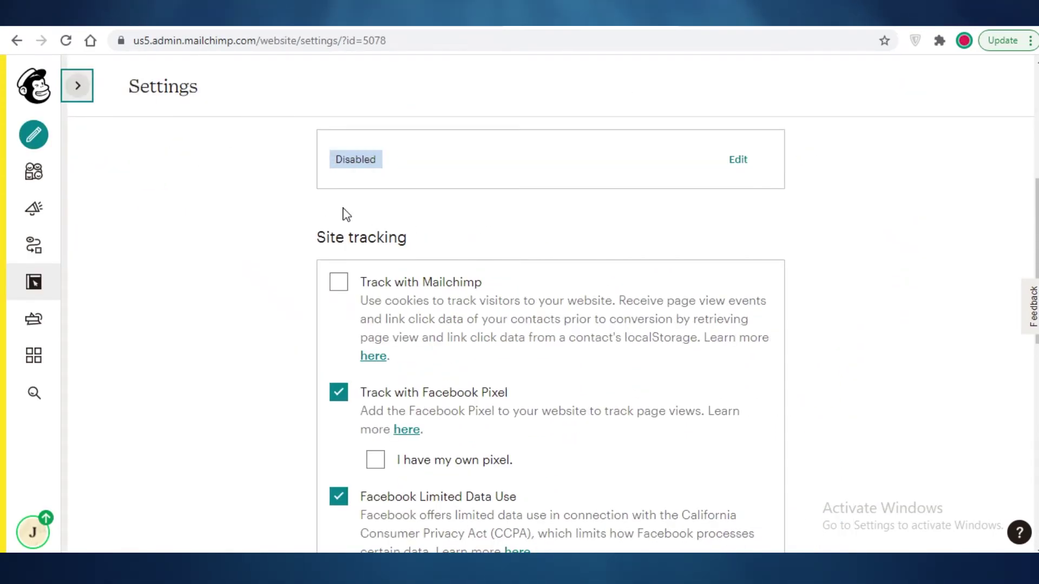
left_click(77, 86)
left_click(108, 135)
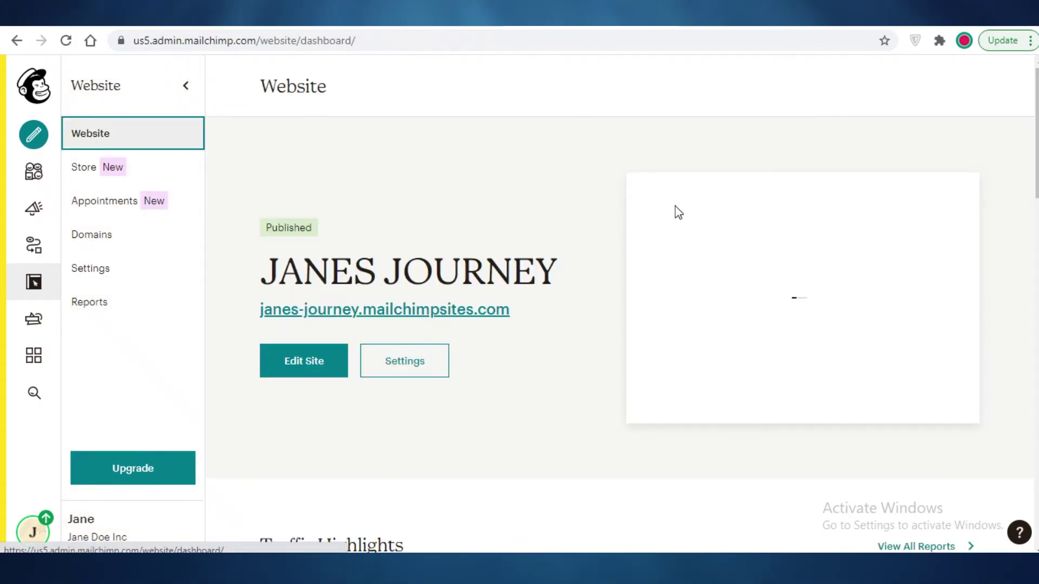